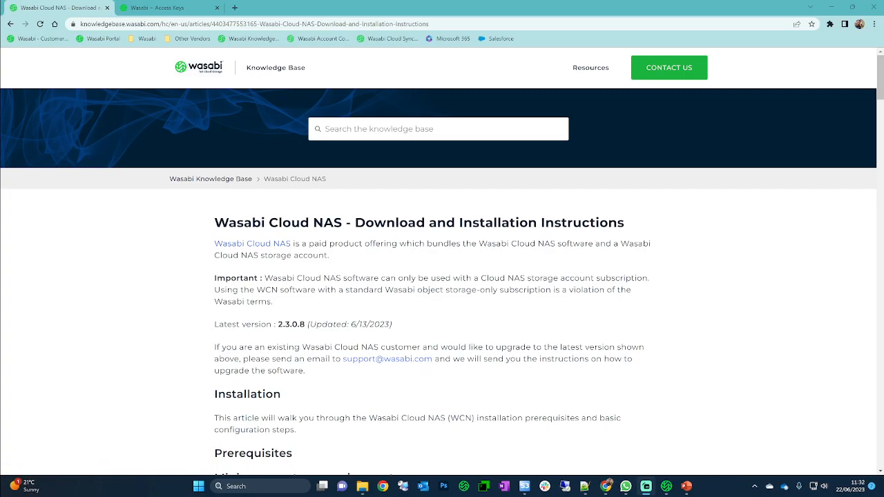
- Open the Cloud NAS trial sign-up page in a new tab and switch to its registration form
scroll(543, 311, down, 5)
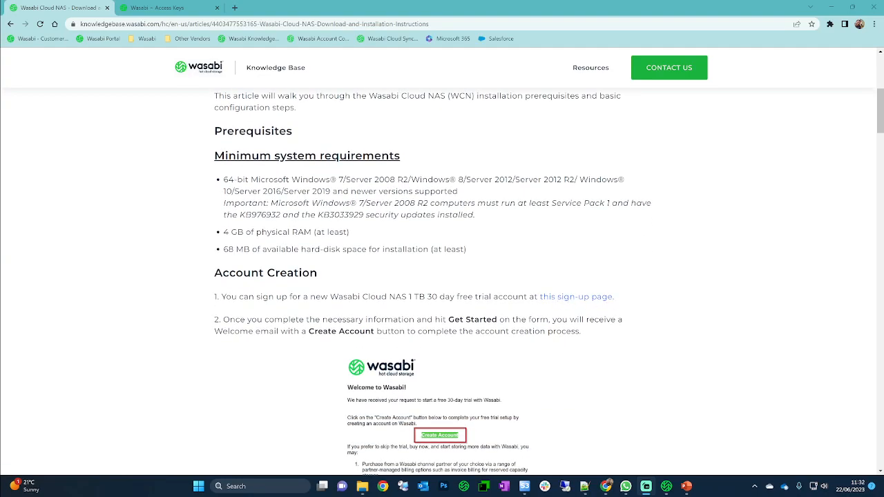
right_click(570, 297)
click(581, 304)
click(165, 9)
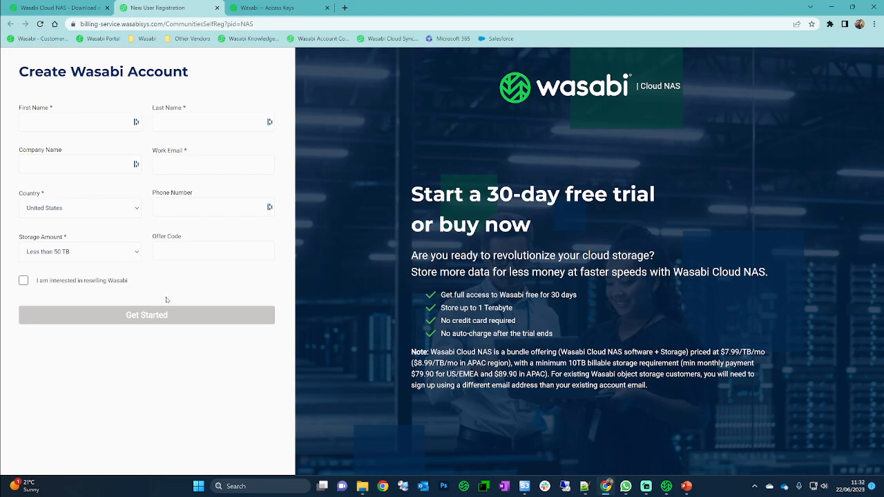
- Close the sign-up tab and read the installation article down to the admin guide attachment
click(217, 8)
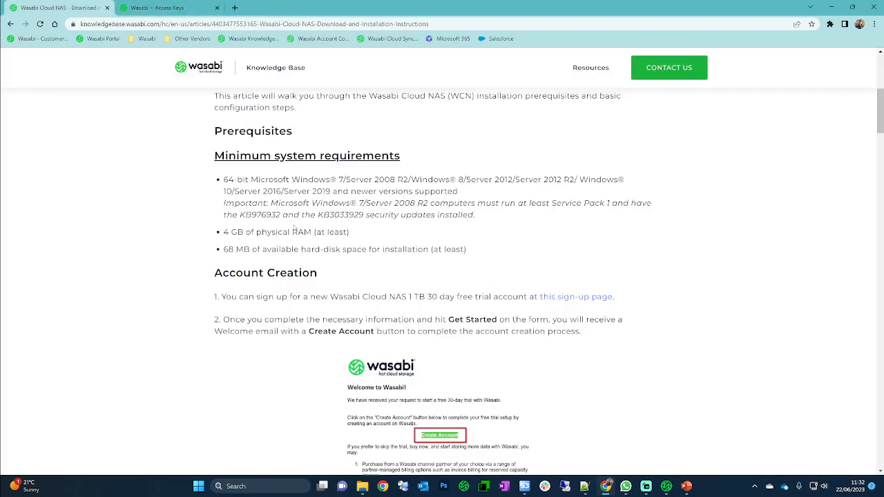
scroll(463, 278, down, 3)
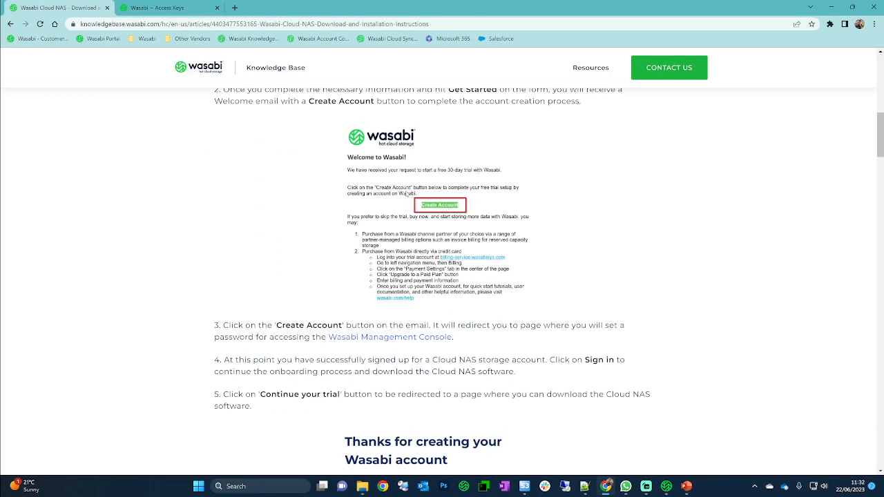
scroll(374, 225, down, 1)
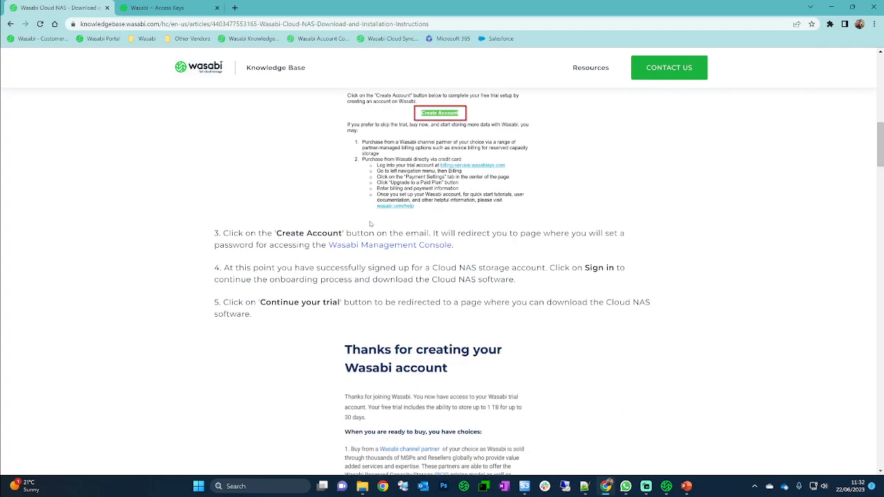
scroll(370, 224, down, 1)
scroll(306, 237, down, 6)
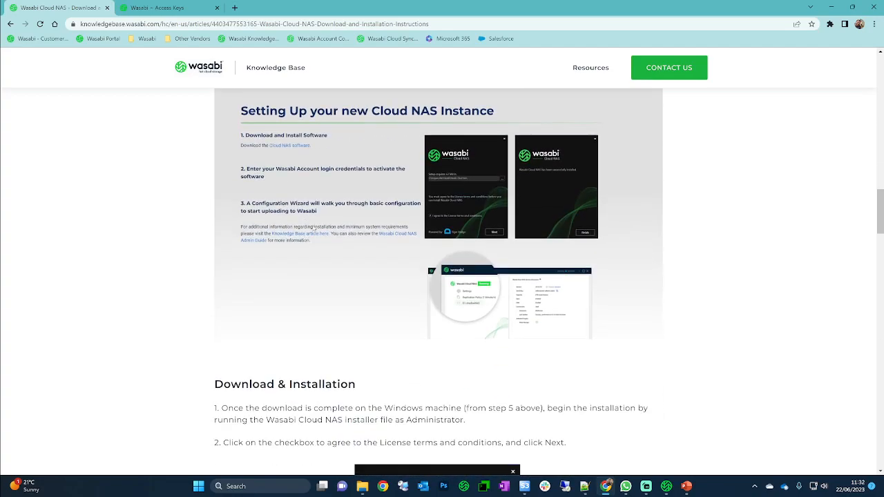
scroll(473, 196, down, 6)
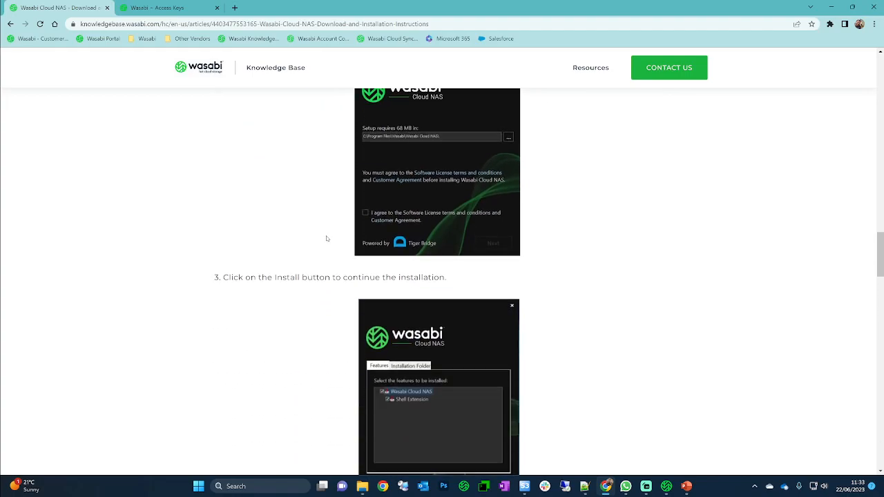
scroll(325, 239, up, 15)
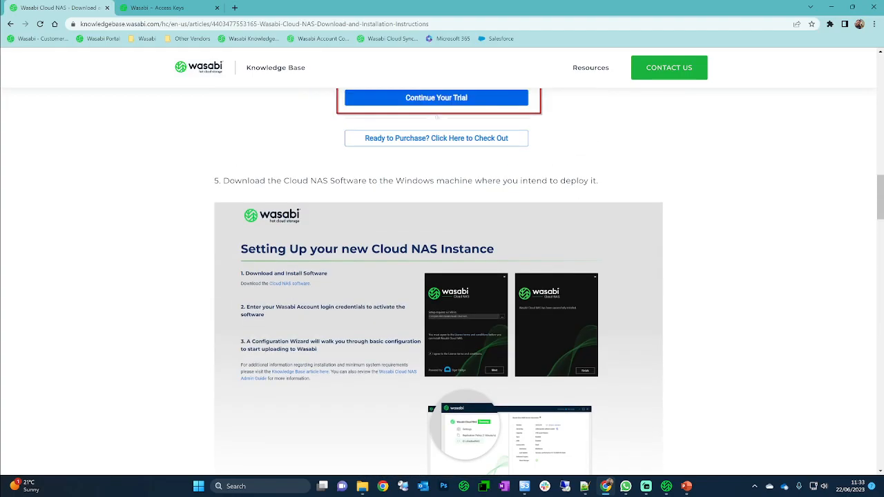
scroll(318, 237, up, 2)
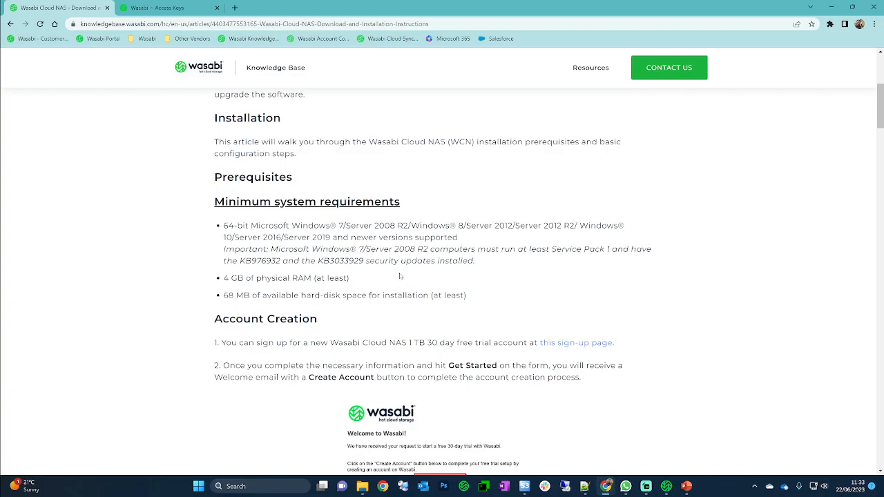
scroll(399, 276, down, 20)
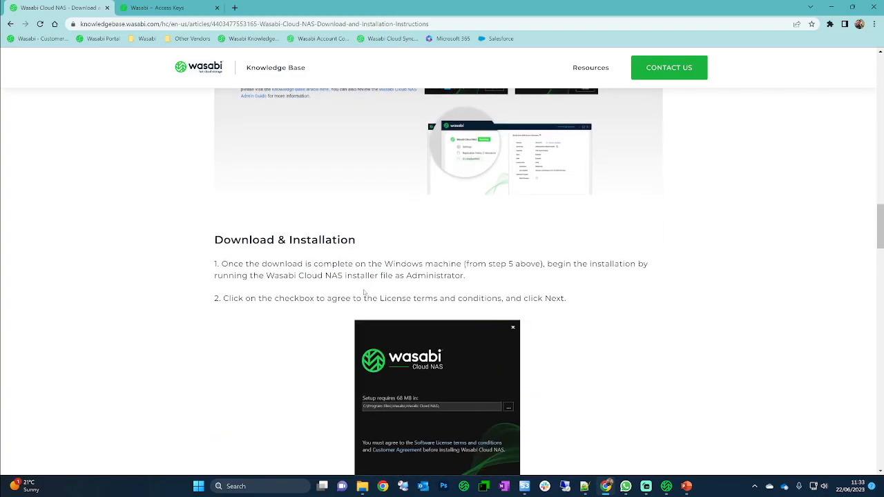
scroll(354, 295, down, 20)
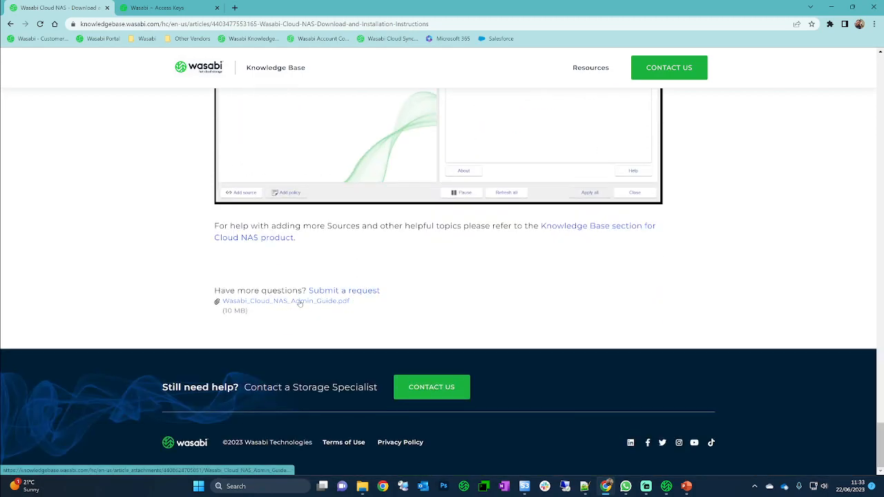
- Open Wasabi_Cloud_NAS_Admin_Guide.pdf, view pages 3, 4 and 1, then minimize Chrome
click(299, 303)
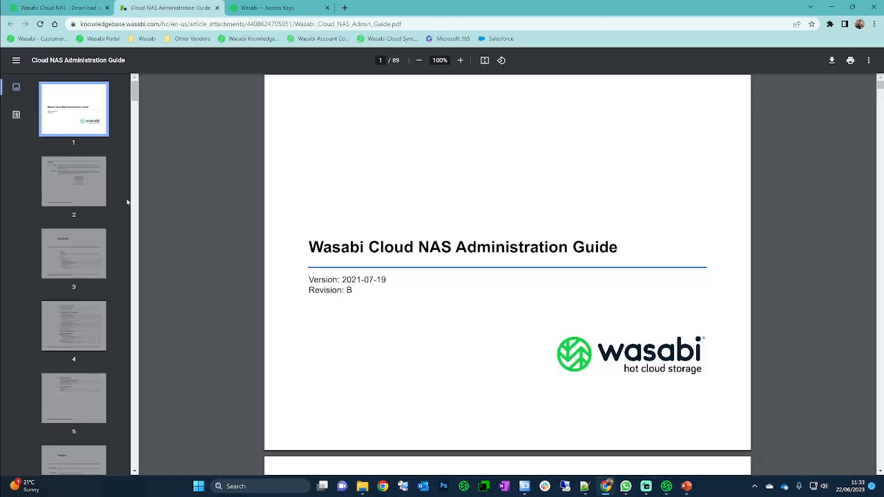
click(67, 269)
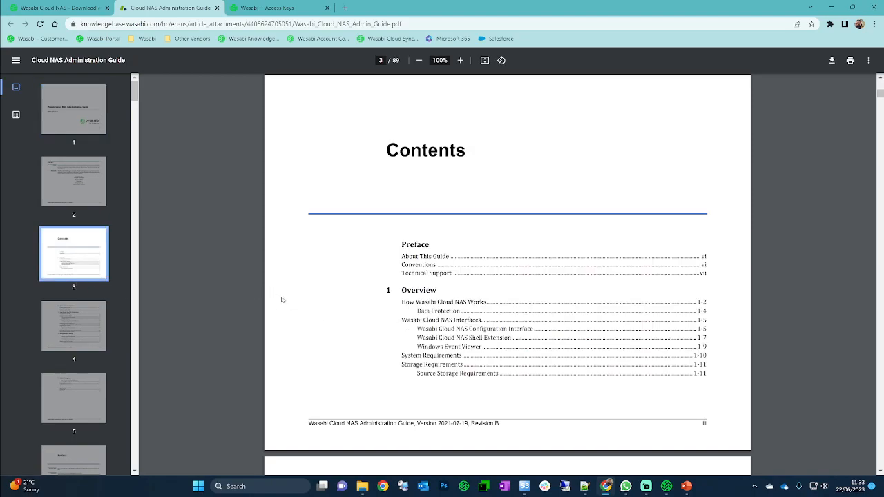
click(74, 323)
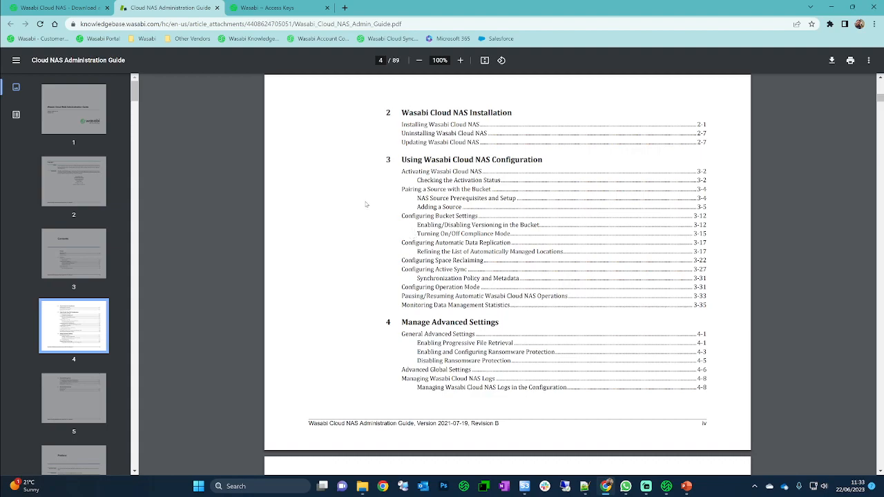
click(78, 108)
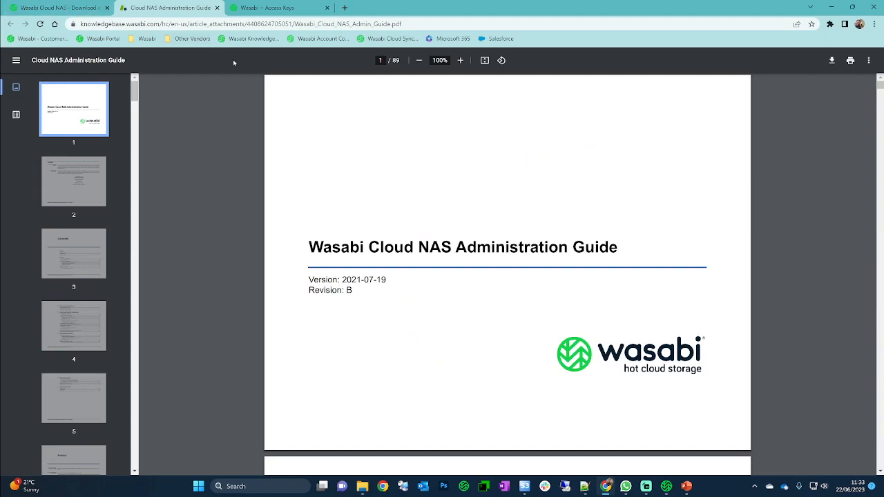
click(832, 7)
- Review the Cloud NAS Global Settings and Replication Policy, then show C:\temp\nsfiles in File Explorer
drag(543, 19, 474, 33)
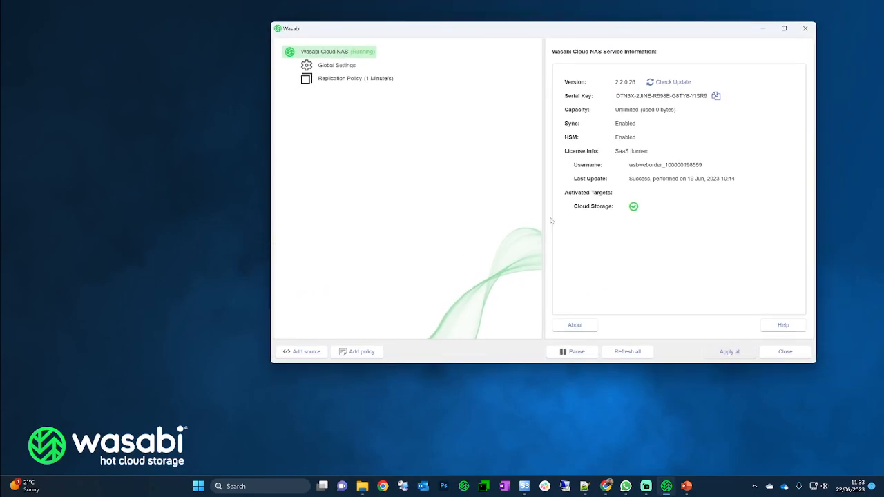
drag(521, 31, 581, 18)
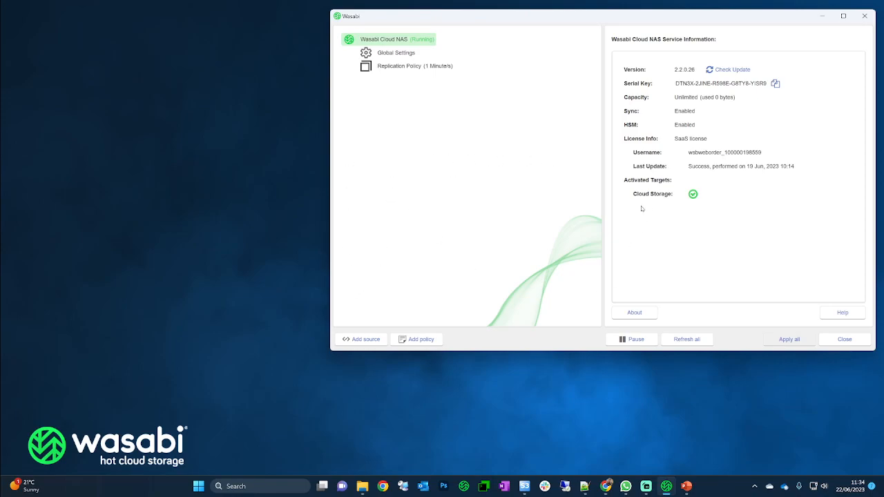
click(388, 55)
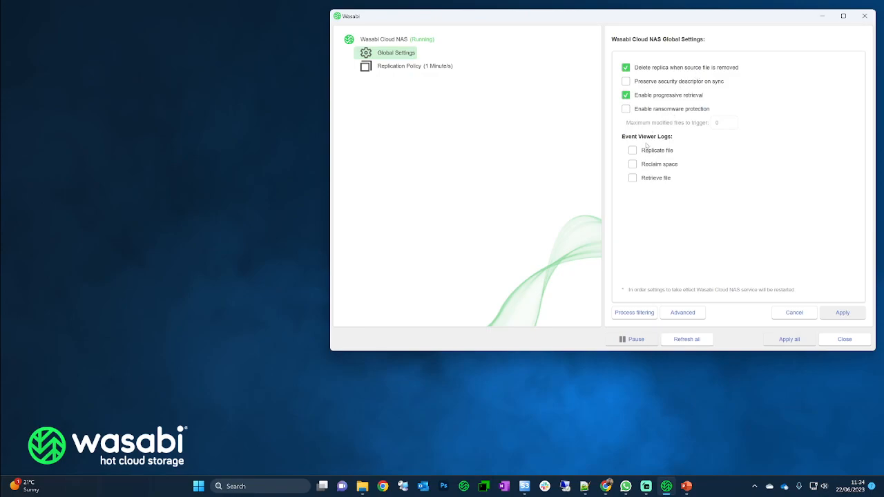
click(394, 68)
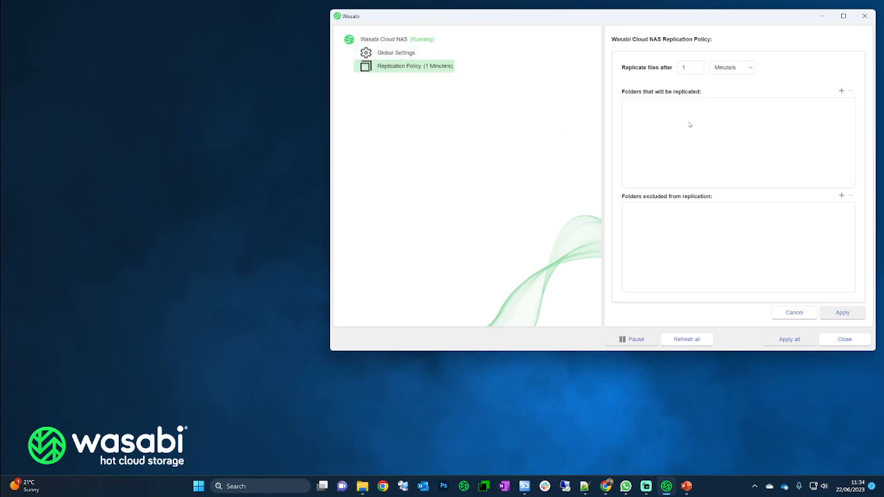
click(382, 41)
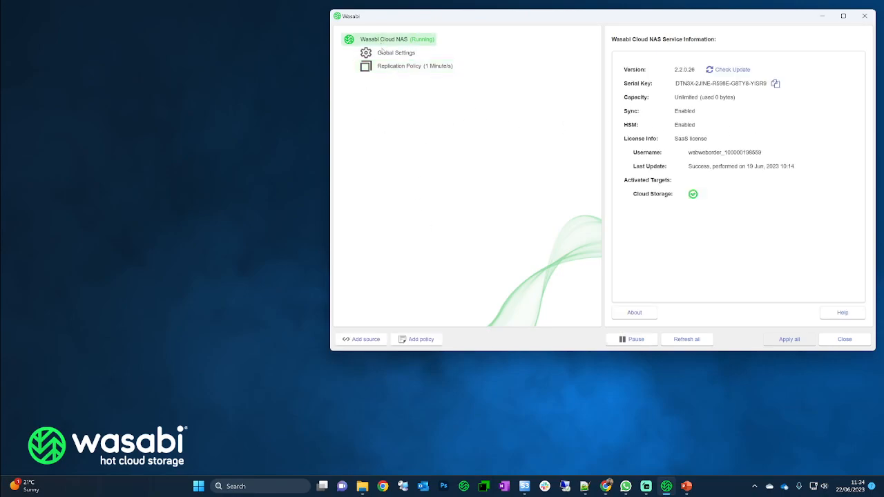
click(363, 484)
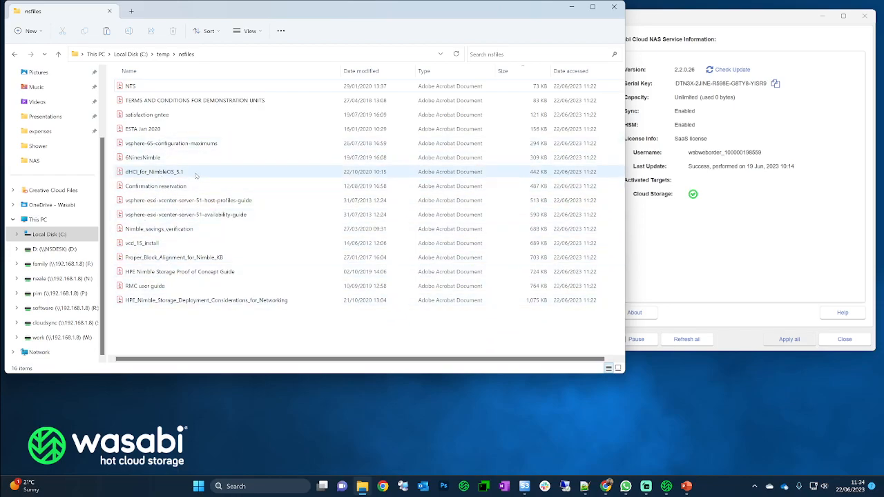
click(159, 302)
right_click(159, 302)
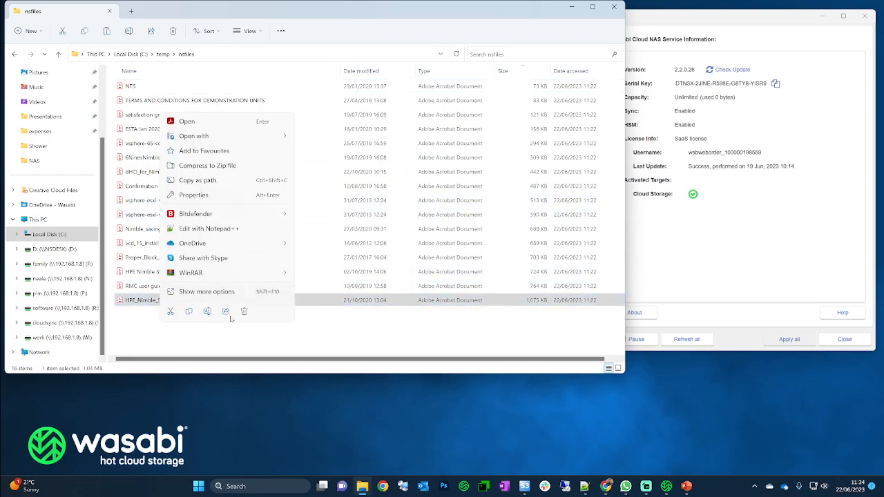
click(195, 292)
click(214, 274)
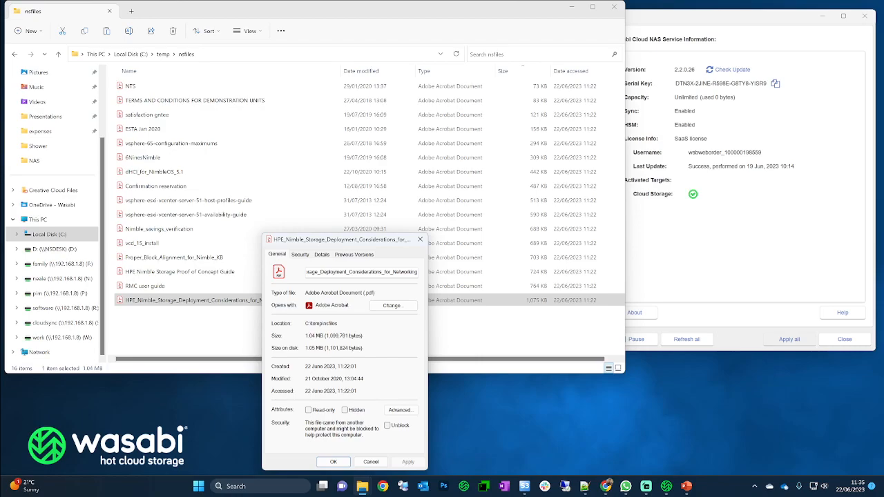
click(371, 462)
double_click(200, 306)
scroll(160, 196, down, 10)
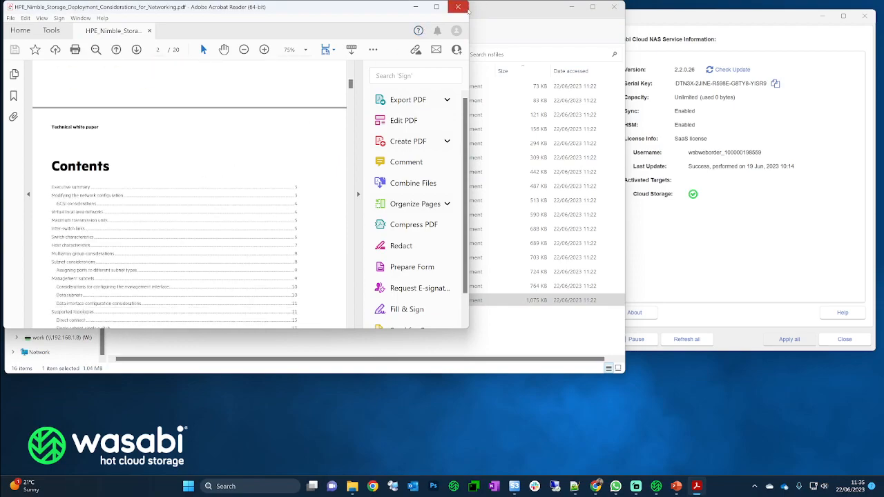
click(458, 7)
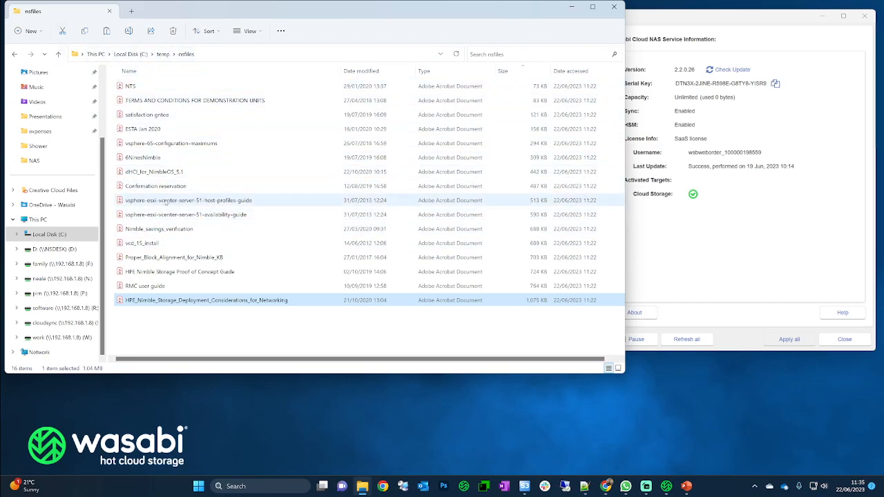
- Add C:\temp\nsfiles as a local source folder in Wasabi Cloud NAS
click(648, 16)
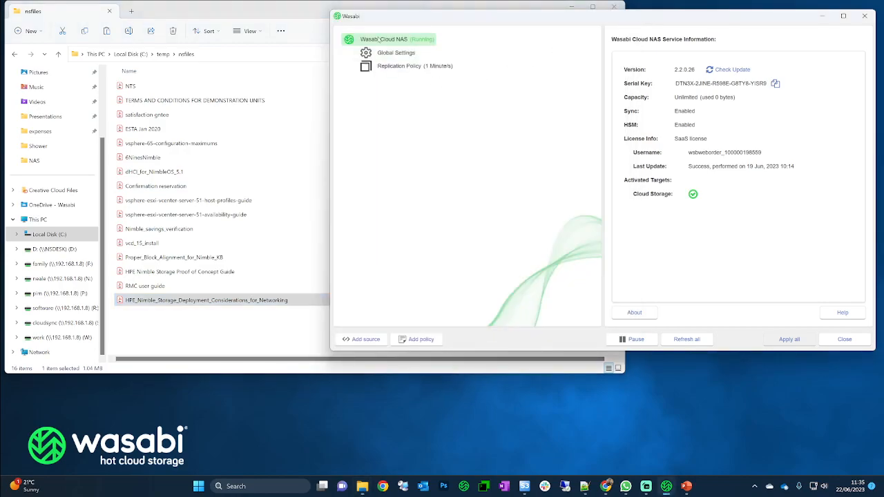
click(365, 339)
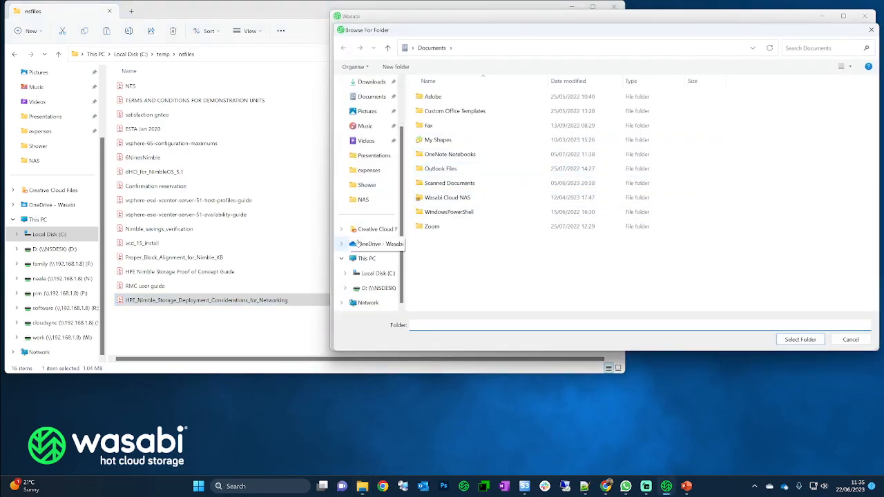
click(378, 272)
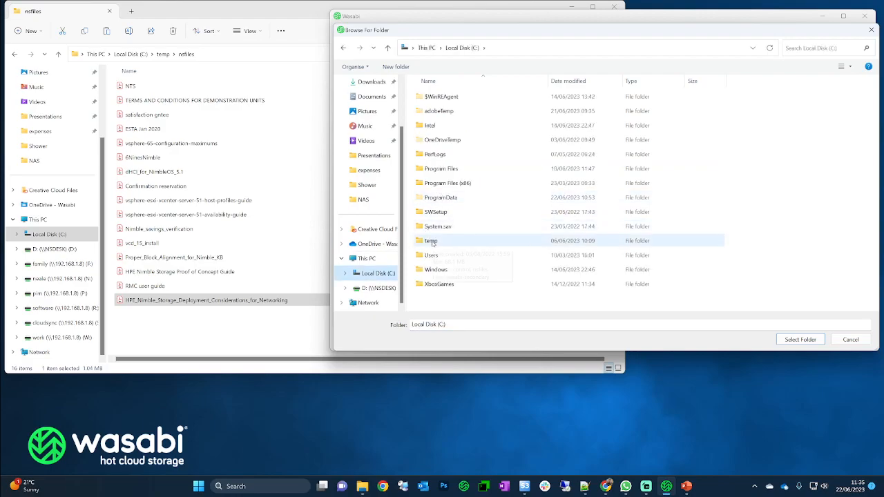
double_click(431, 242)
click(434, 112)
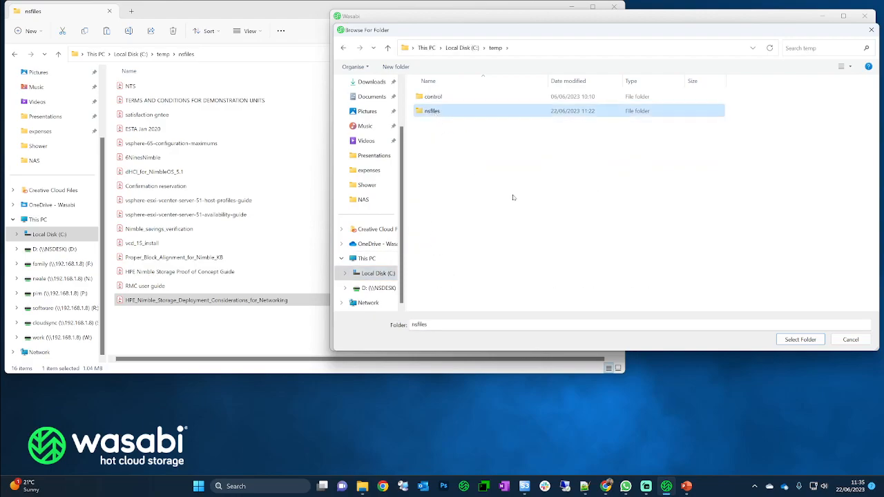
click(800, 339)
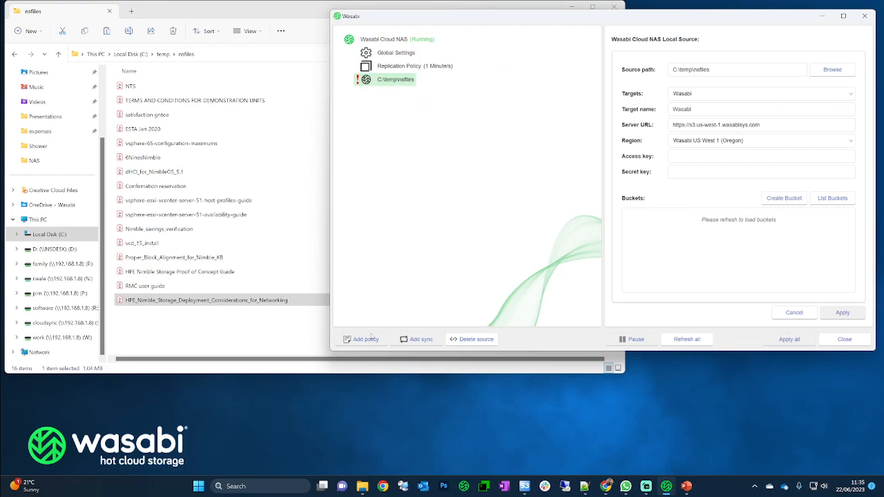
click(384, 40)
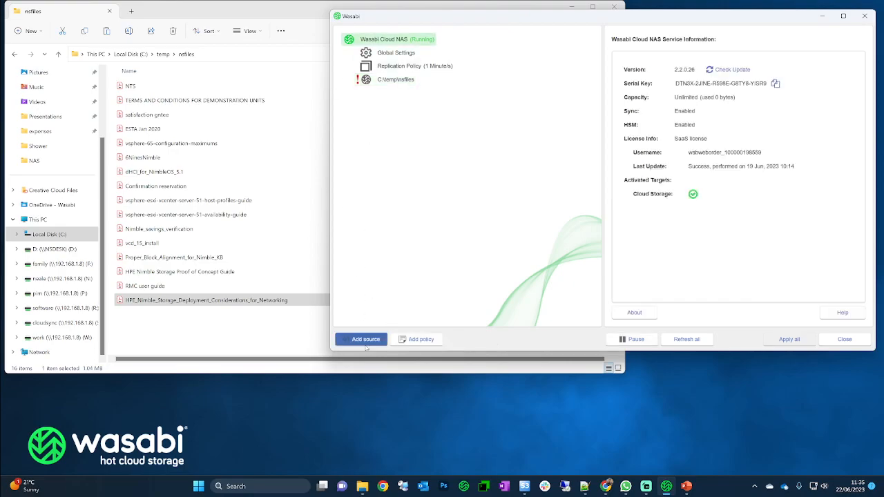
- Begin adding another policy folder, then cancel the Browse For Folder dialog
click(363, 339)
click(468, 48)
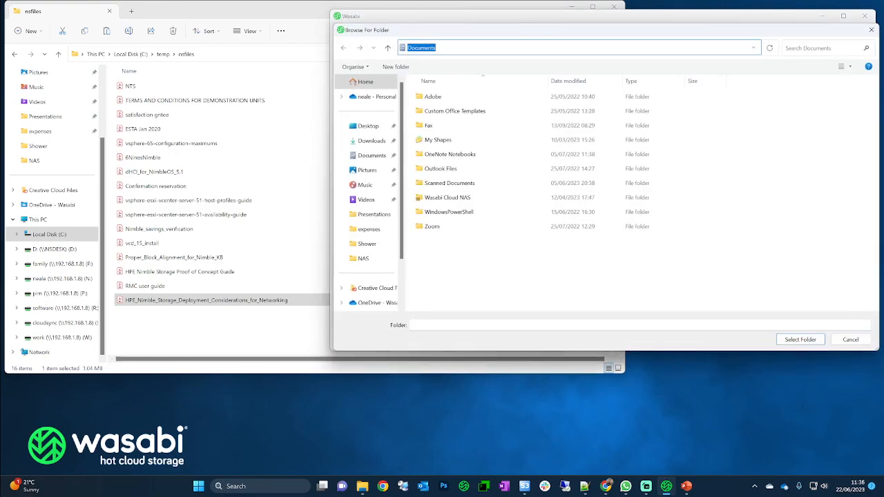
text(W)
click(851, 339)
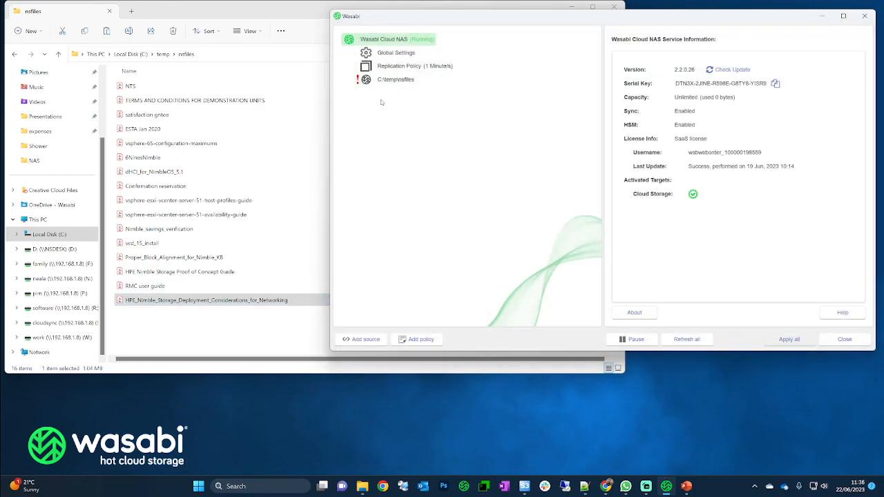
- Give the C:\temp\nsfiles source target name nealedemo and region Wasabi EU West 1 (London)
click(386, 81)
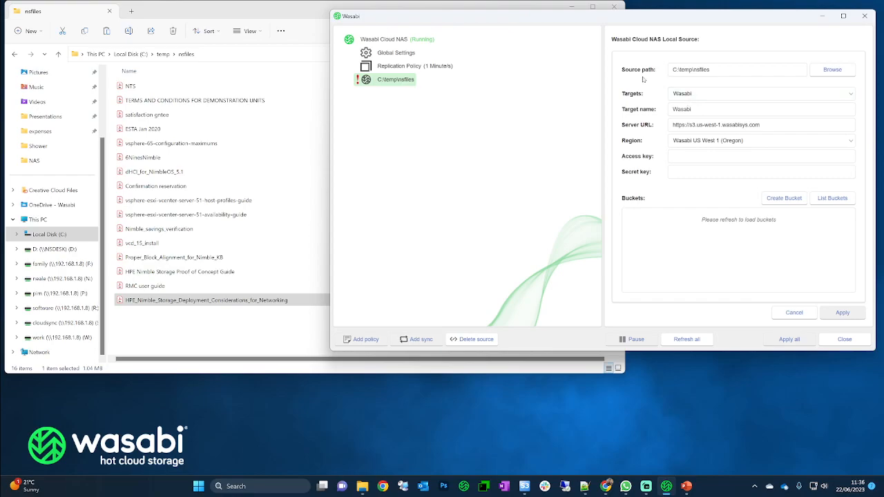
drag(692, 109, 659, 111)
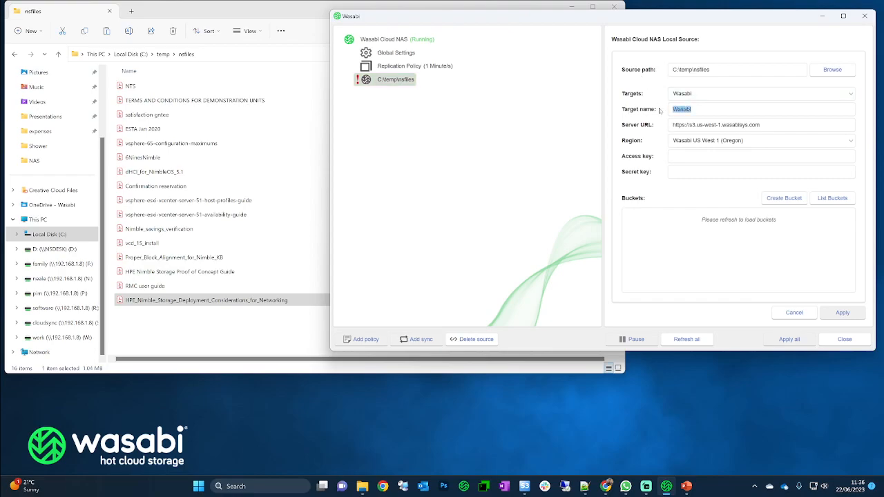
text(nealedemo)
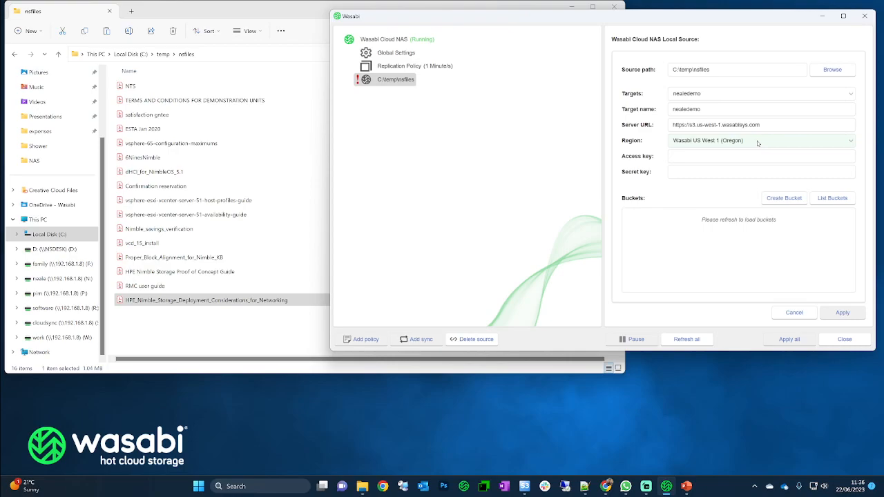
click(749, 144)
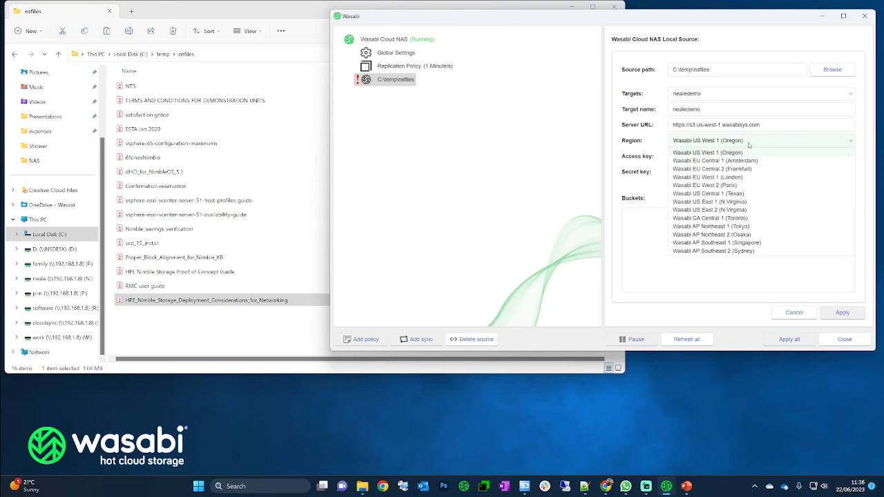
click(704, 177)
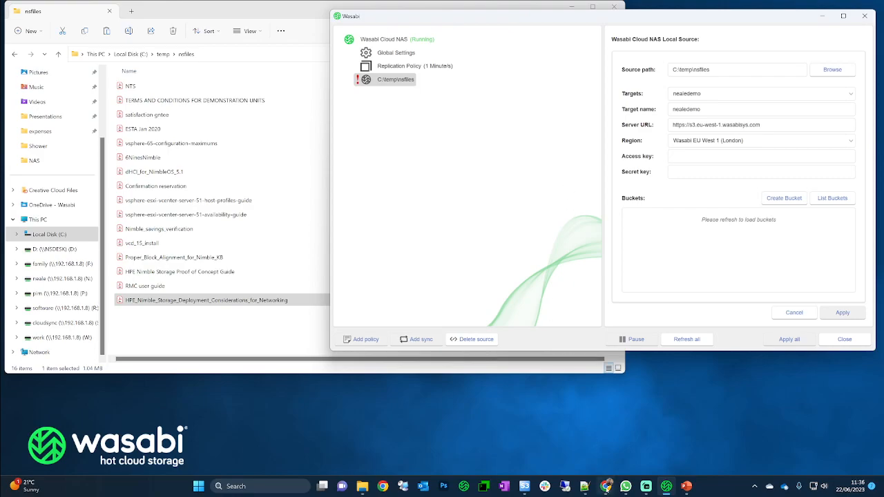
- Check the single active root key on the Wasabi Console Access Keys page, then minimise Chrome
mouse_move(605, 484)
click(596, 425)
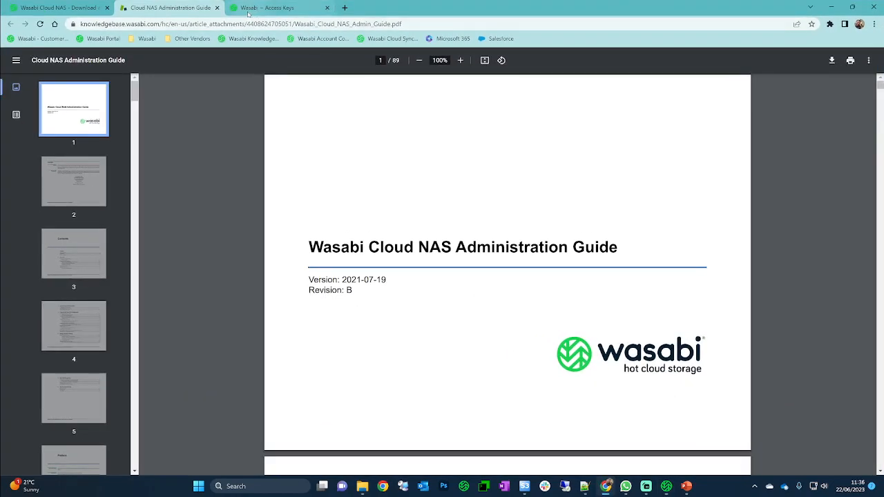
click(269, 8)
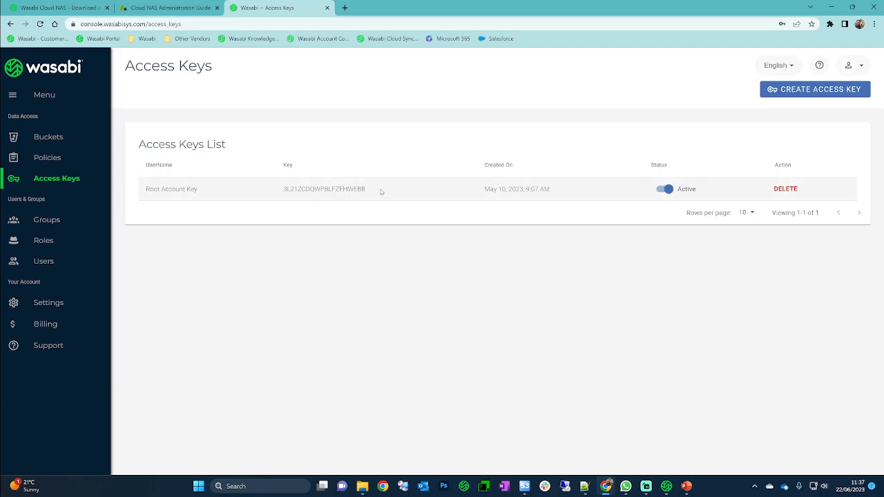
click(830, 9)
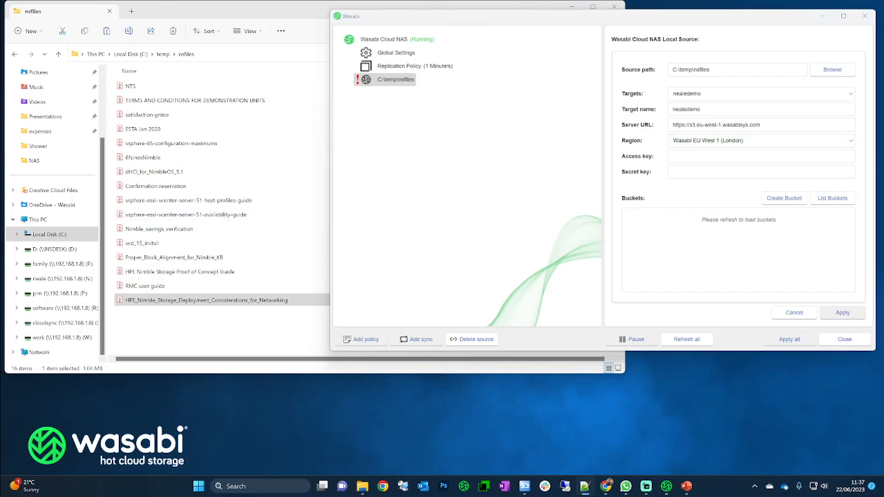
- Paste the access and secret keys, list existing buckets, and view the console's Buckets page
click(774, 156)
key(ctrl+v)
key(Tab)
key(ctrl+v)
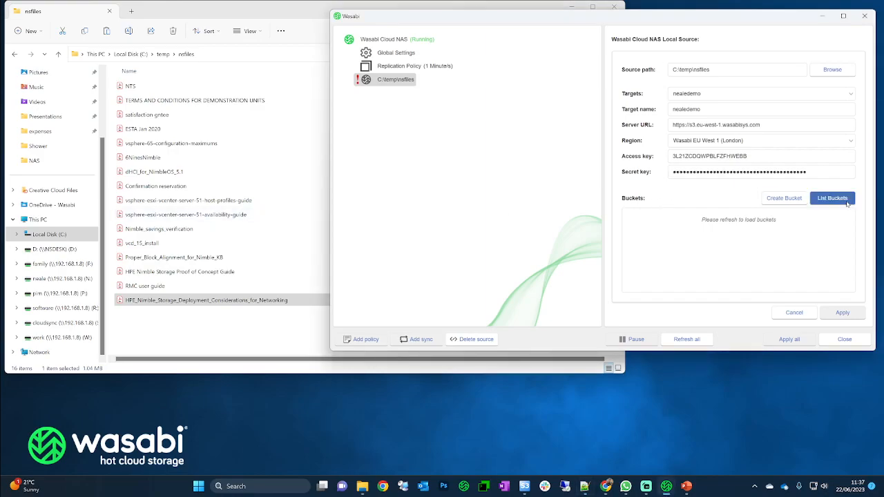
click(835, 199)
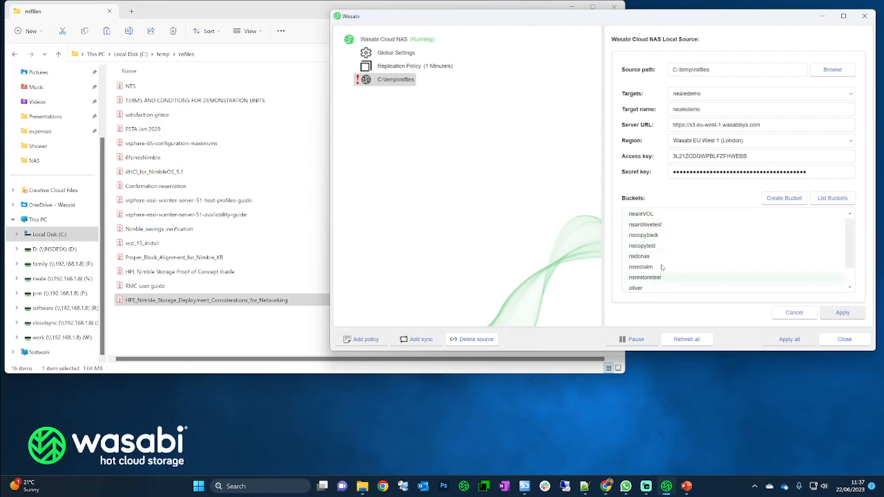
click(606, 486)
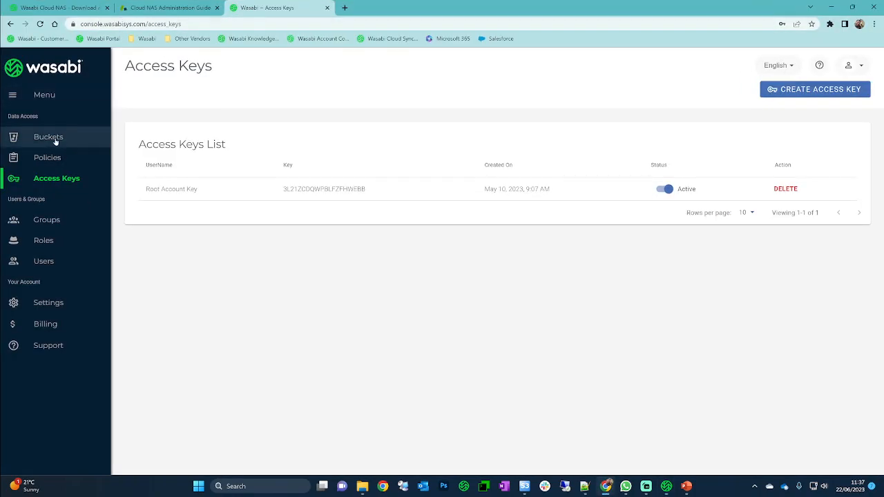
click(59, 137)
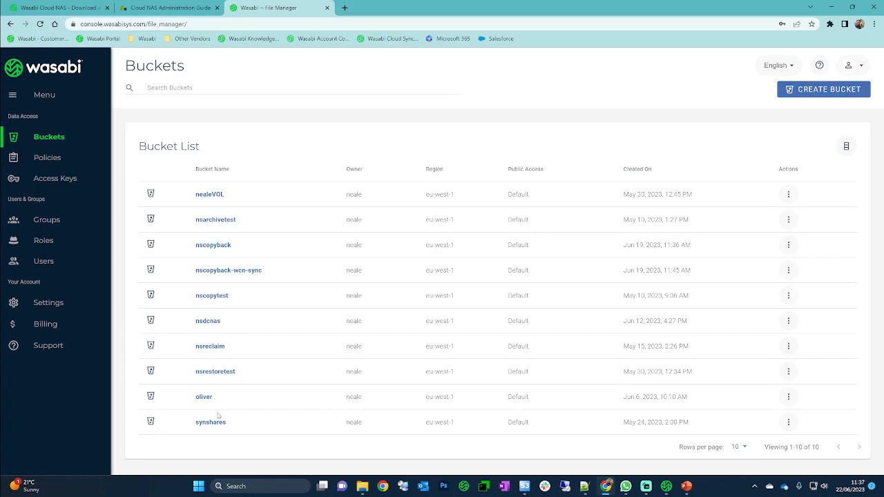
- Create a new bucket named nsnealedemo in Wasabi EU West 1 (London)
click(831, 7)
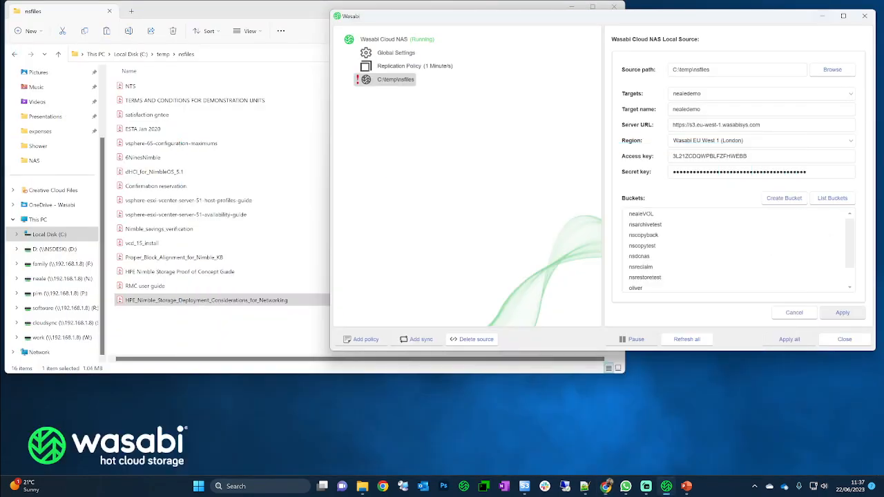
click(785, 200)
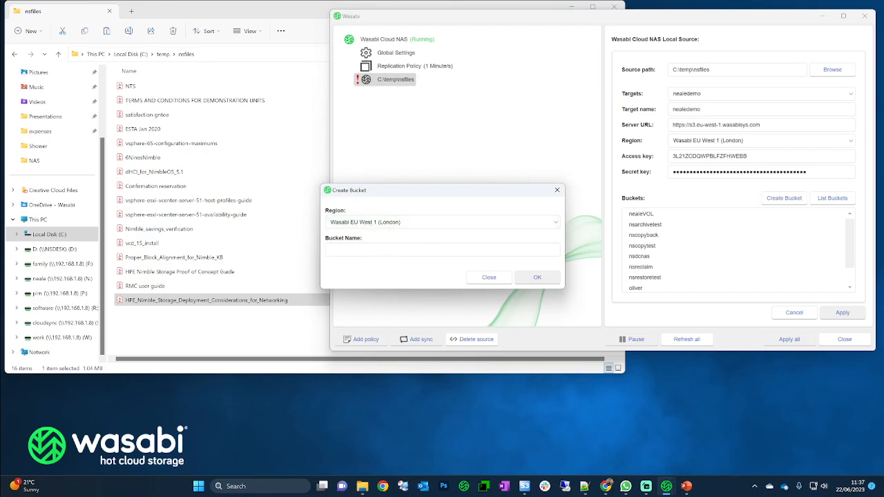
text(n)
text(sdemo)
key(BackSpace)
key(BackSpace)
key(BackSpace)
key(BackSpace)
text(nealedemo)
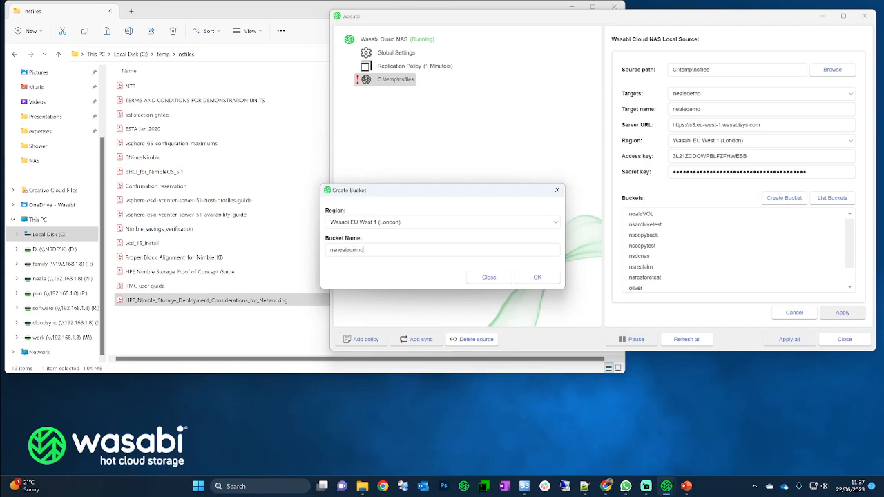
click(533, 278)
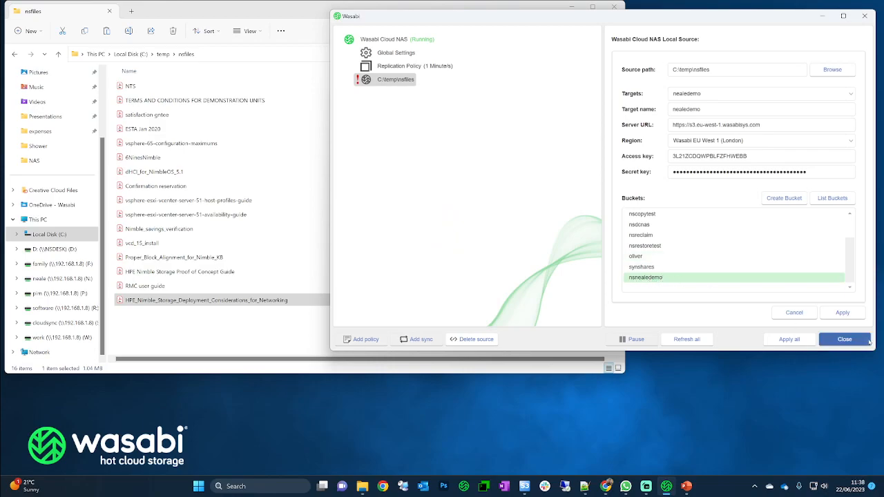
- Apply the nsfiles source and target changes and acknowledge the confirmation
click(842, 312)
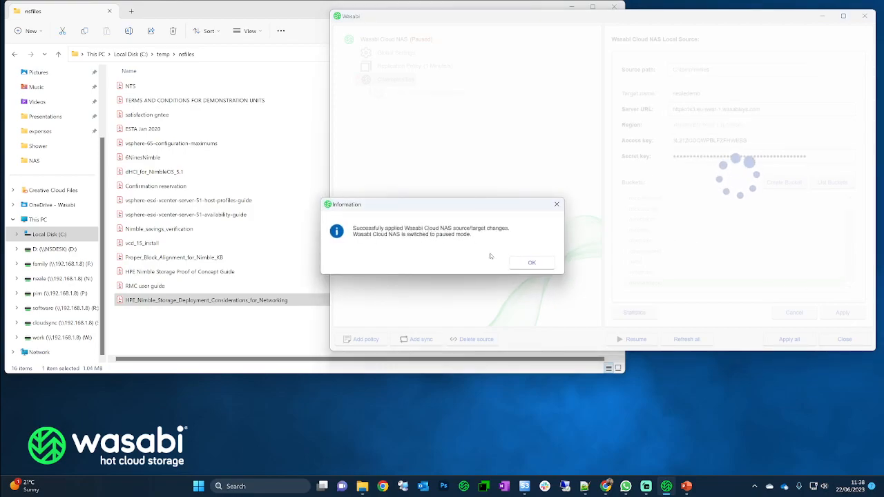
click(531, 263)
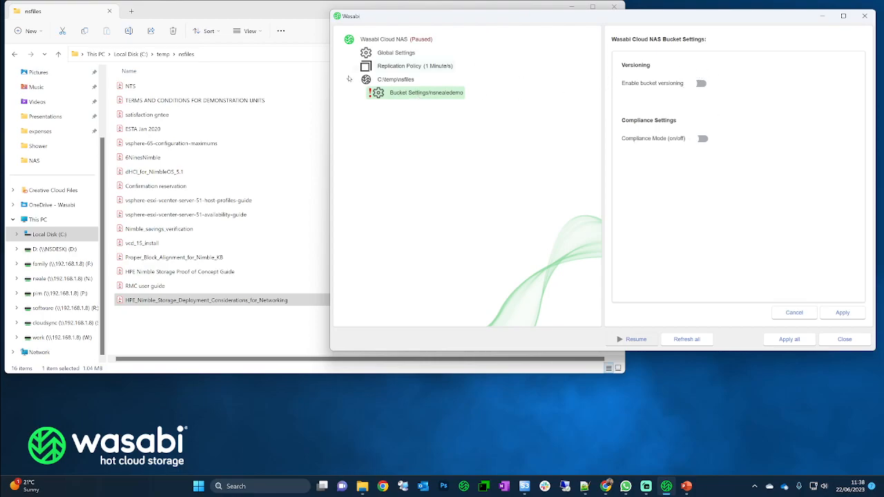
click(403, 81)
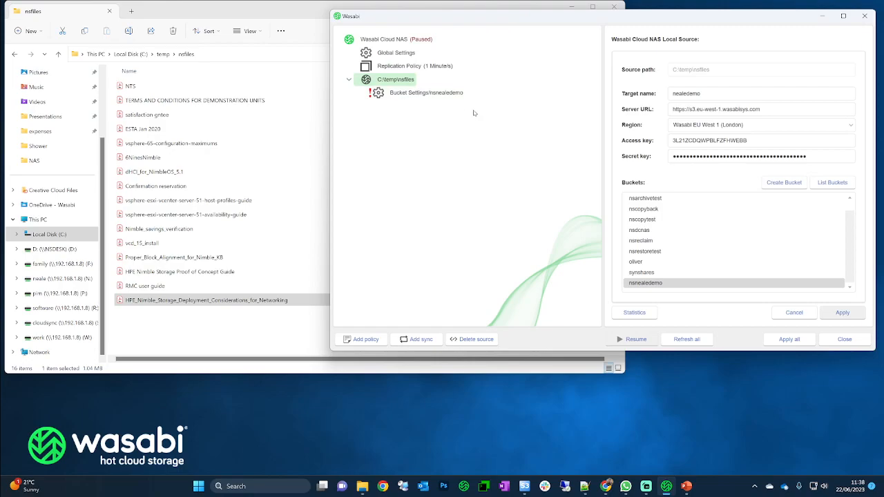
- Resume the Cloud NAS service and show nsfiles statistics: 8 files replicated, 8 pending
click(398, 40)
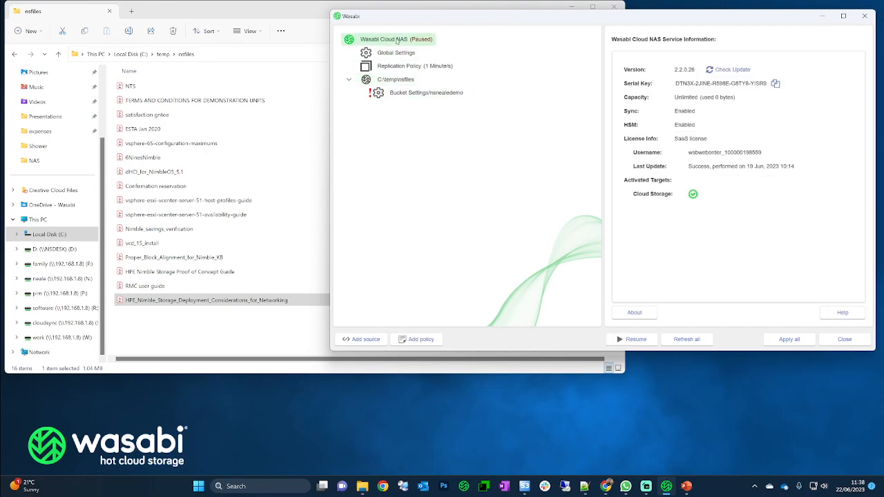
click(637, 340)
click(395, 79)
click(634, 312)
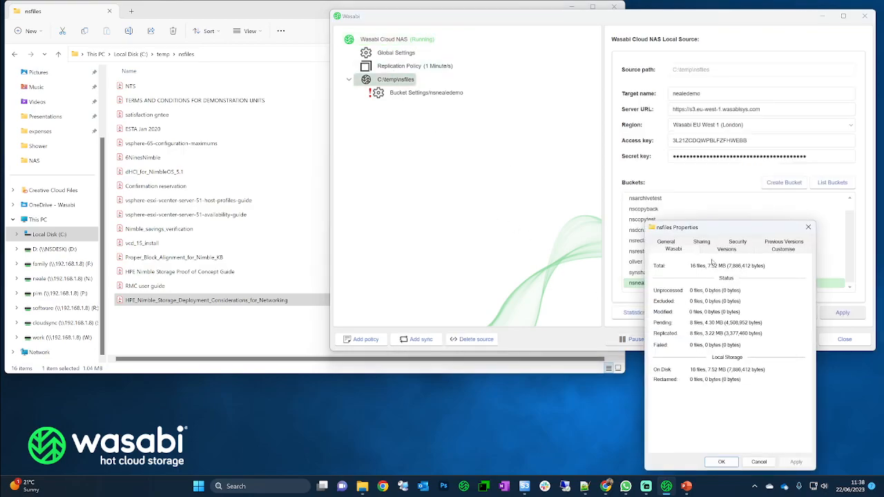
- Confirm all 16 nsfiles files (7.52 MB) show replicated with 0 pending, then return to the Wasabi console
drag(726, 227, 497, 175)
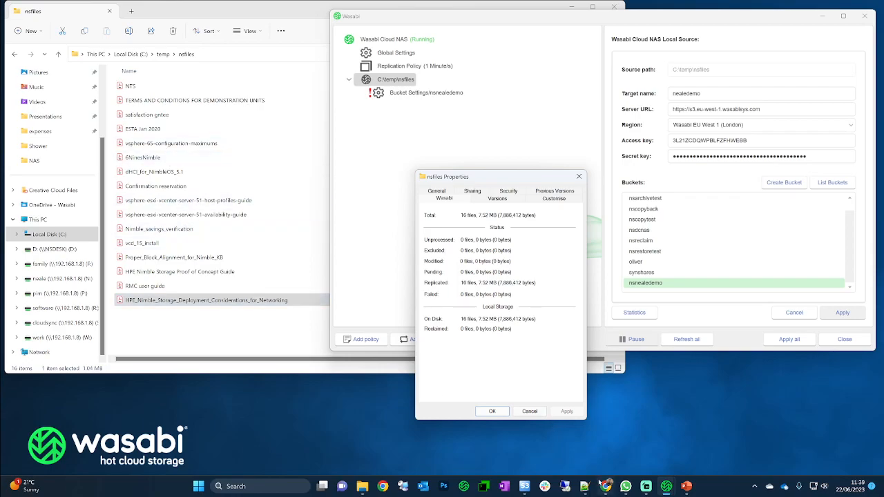
click(607, 432)
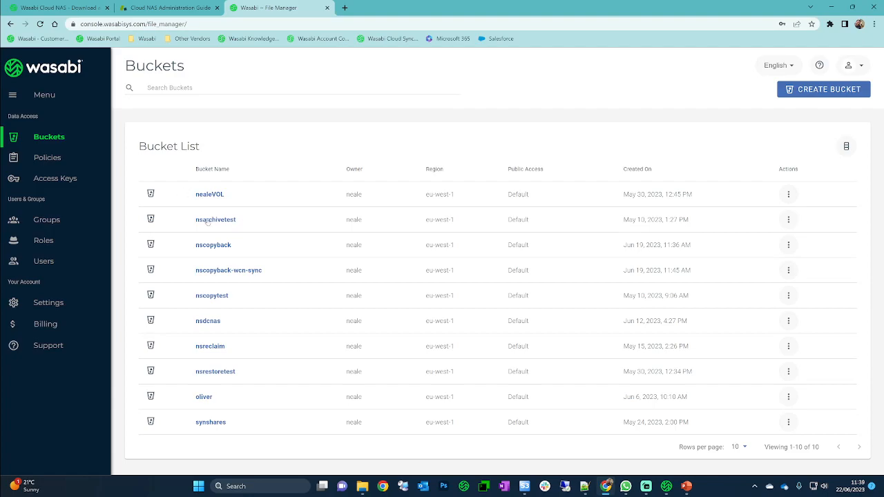
- Check that the nsnealedemo bucket holds the nsfiles PDFs, then go back to the nsfiles folder
click(51, 138)
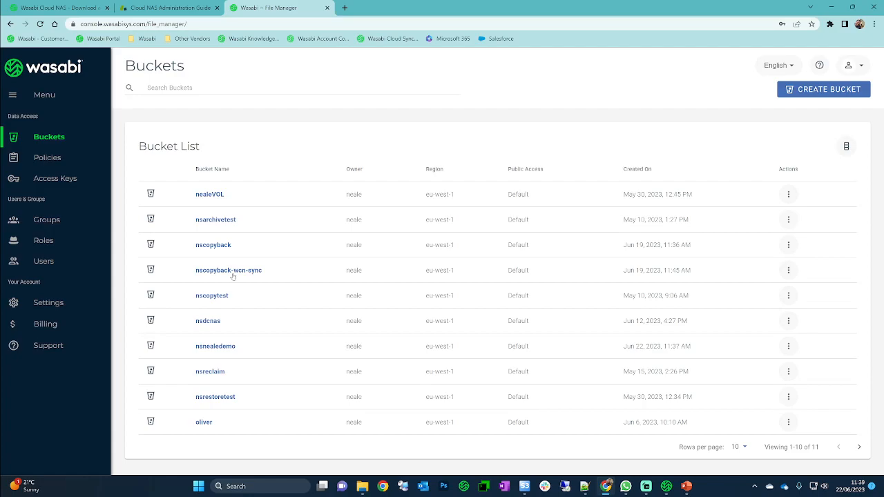
click(212, 348)
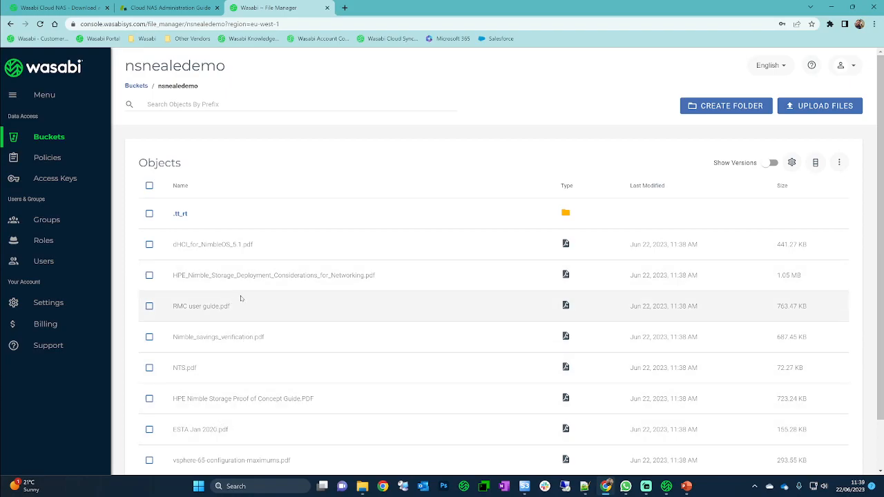
click(832, 7)
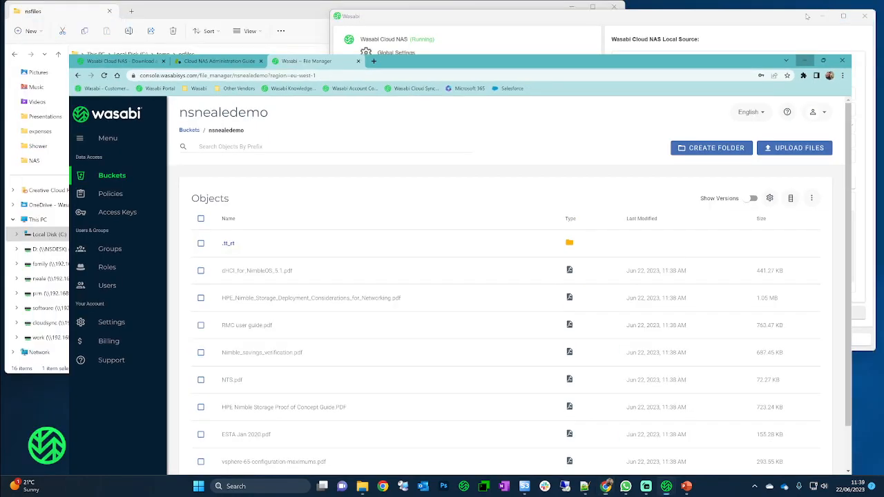
click(530, 412)
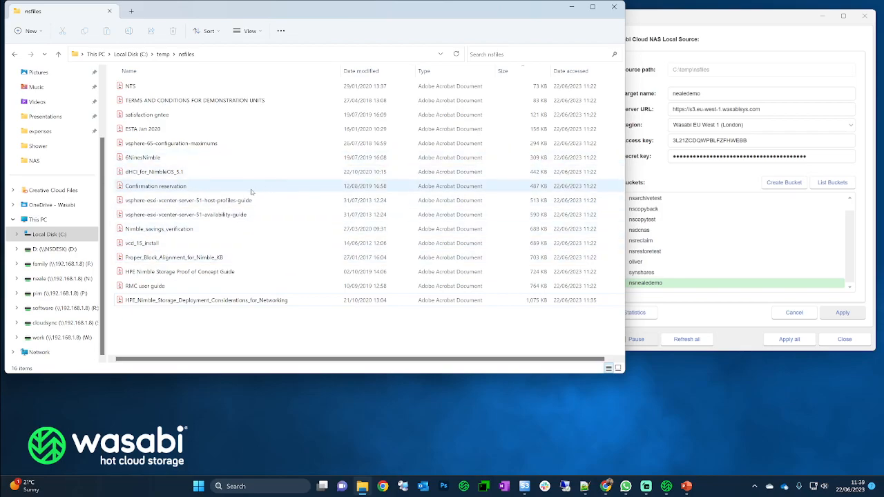
- Add a Reclaim space policy to the C:\temp\nsfiles folder in Cloud NAS
click(743, 339)
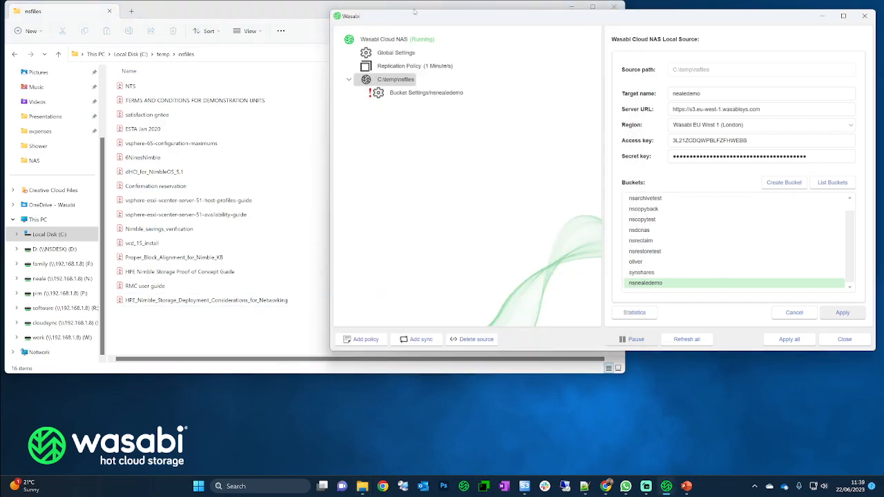
drag(449, 21, 423, 33)
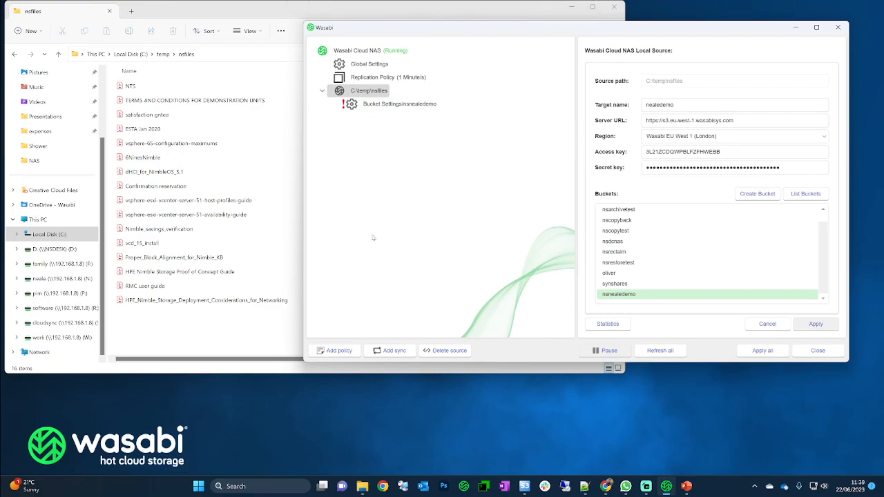
click(338, 351)
click(338, 350)
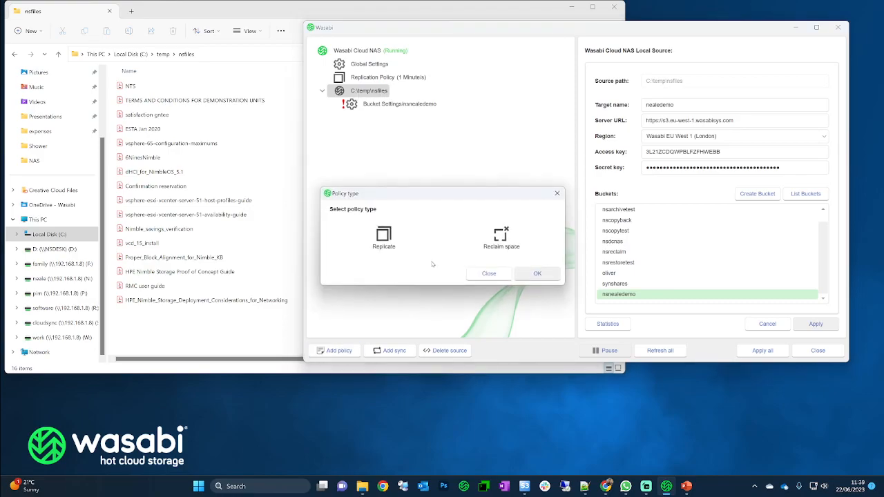
click(502, 239)
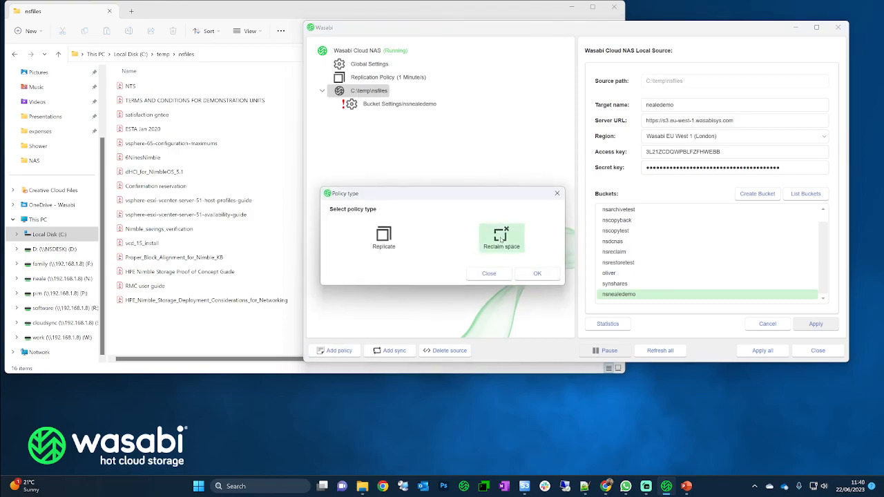
click(538, 273)
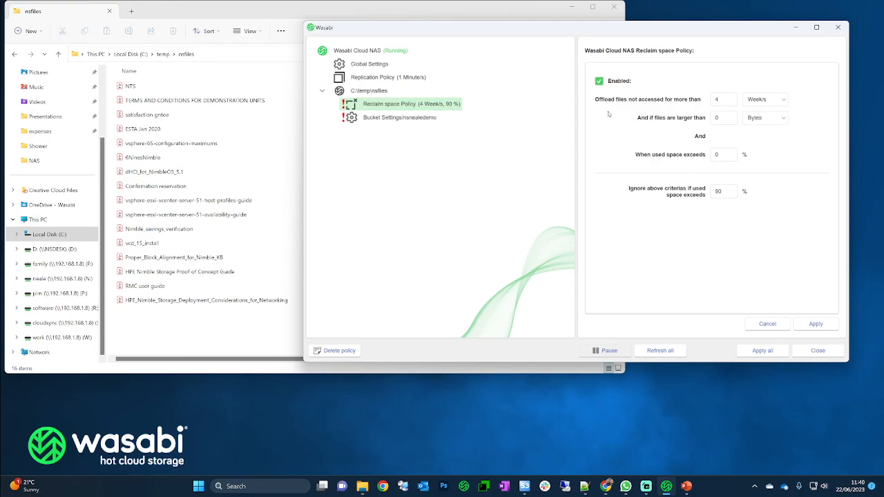
- Set the policy to offload files unaccessed for 30 seconds and apply it
drag(721, 101, 701, 103)
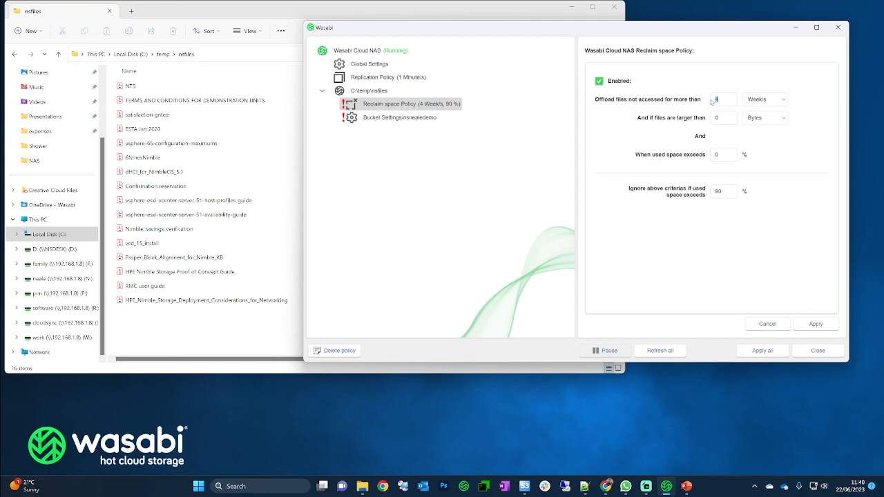
text(30)
click(757, 101)
click(758, 112)
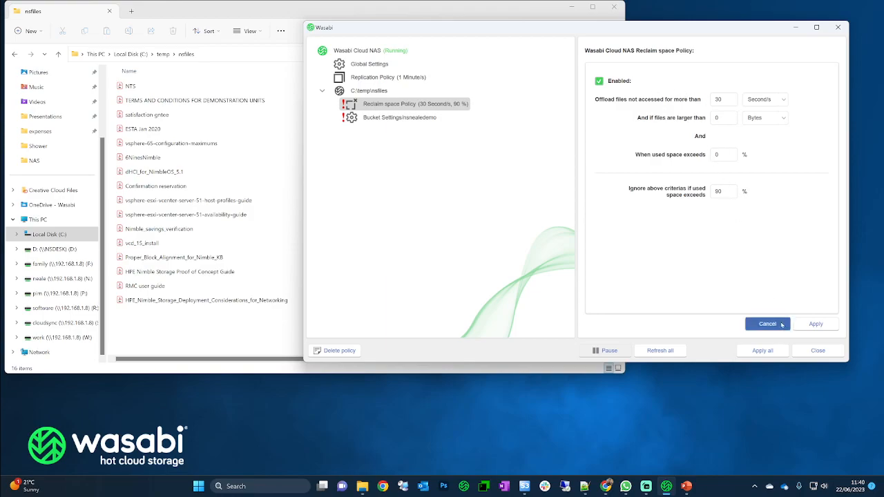
click(812, 324)
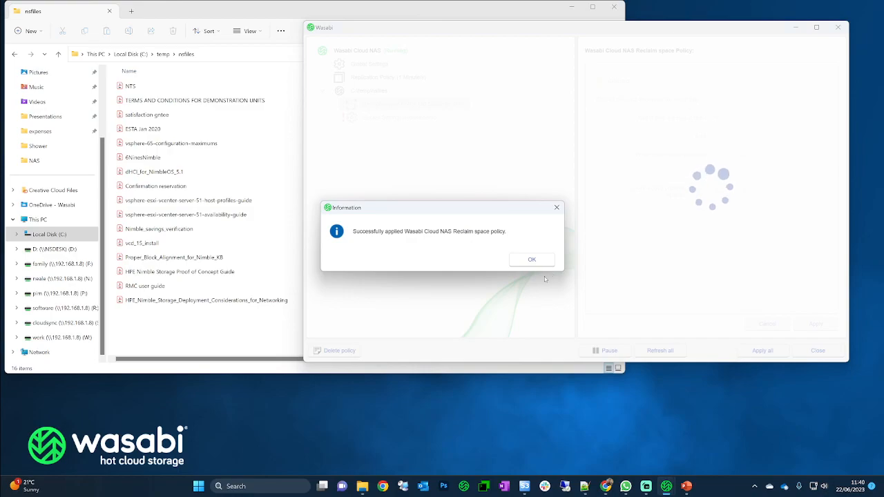
- Acknowledge the policy-applied message and minimize Wasabi Cloud NAS to reveal the nsfiles folder
click(531, 260)
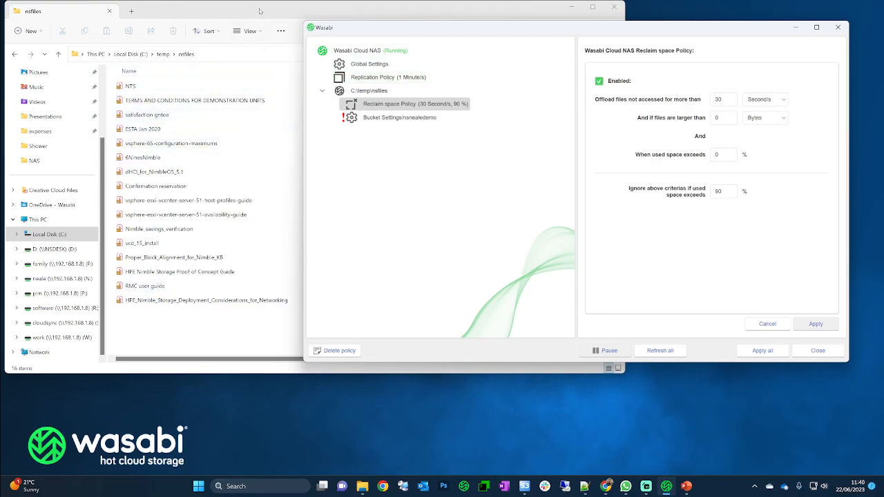
click(793, 28)
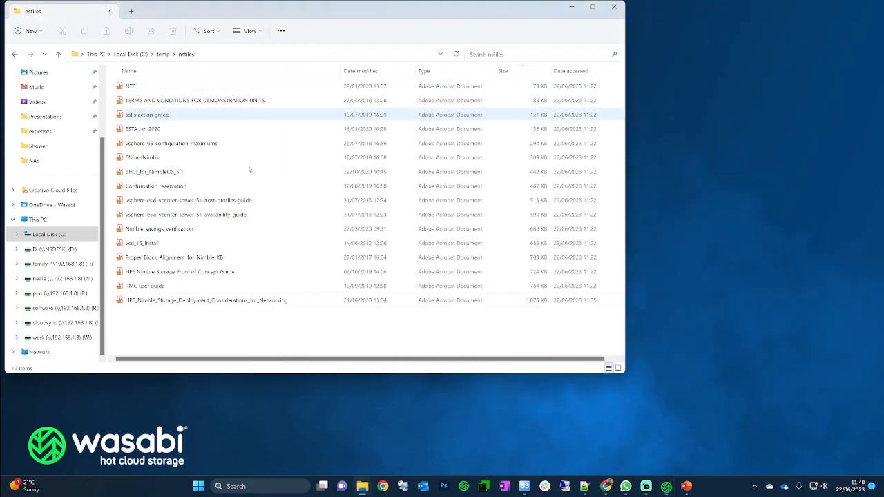
drag(270, 16, 322, 24)
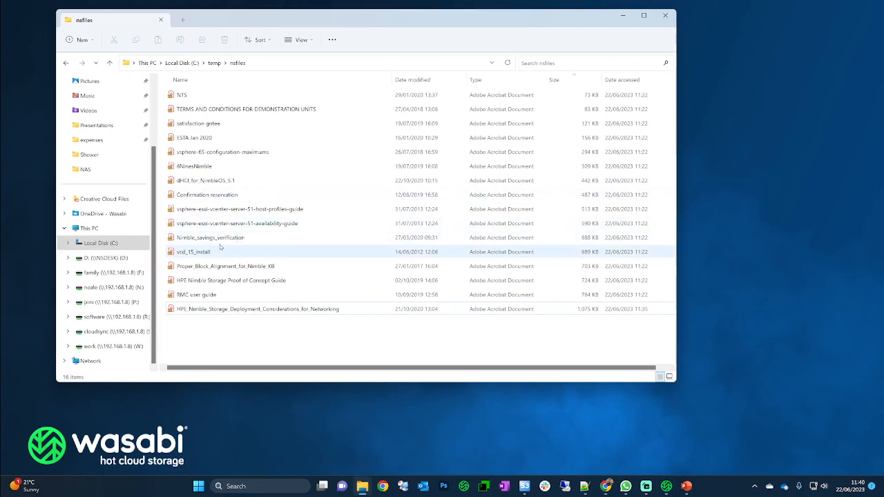
right_click(208, 312)
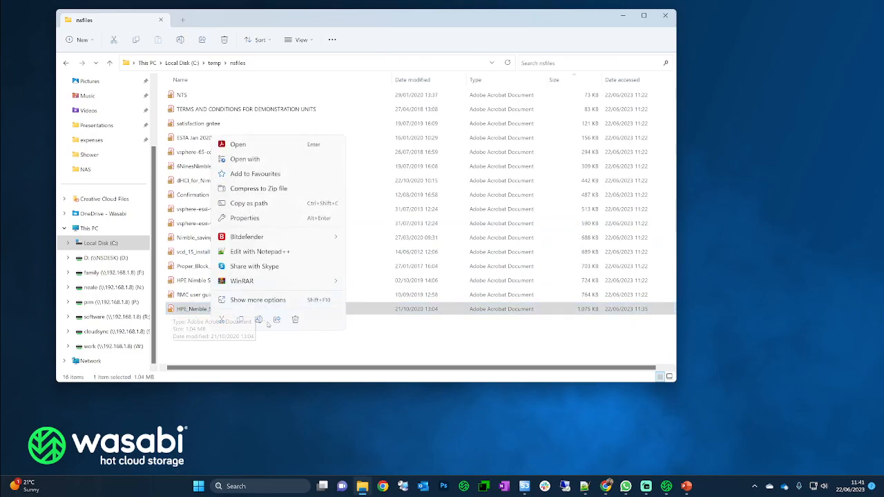
click(248, 301)
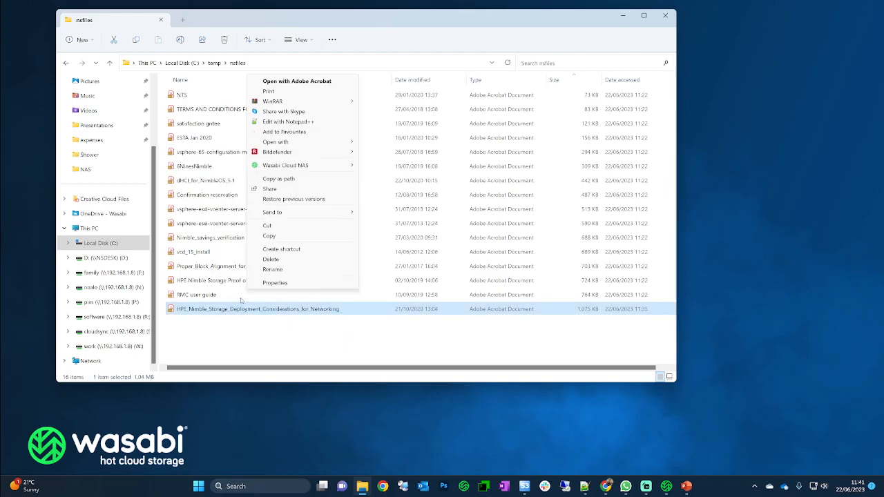
click(273, 283)
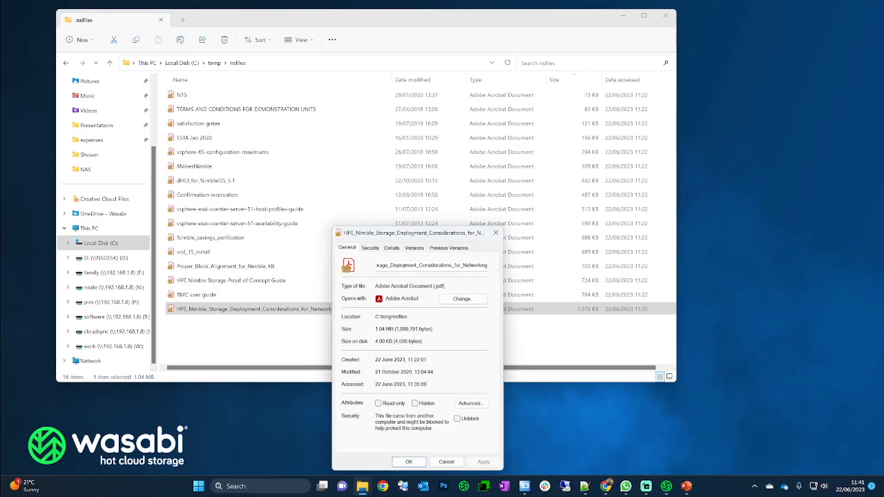
drag(376, 342, 424, 342)
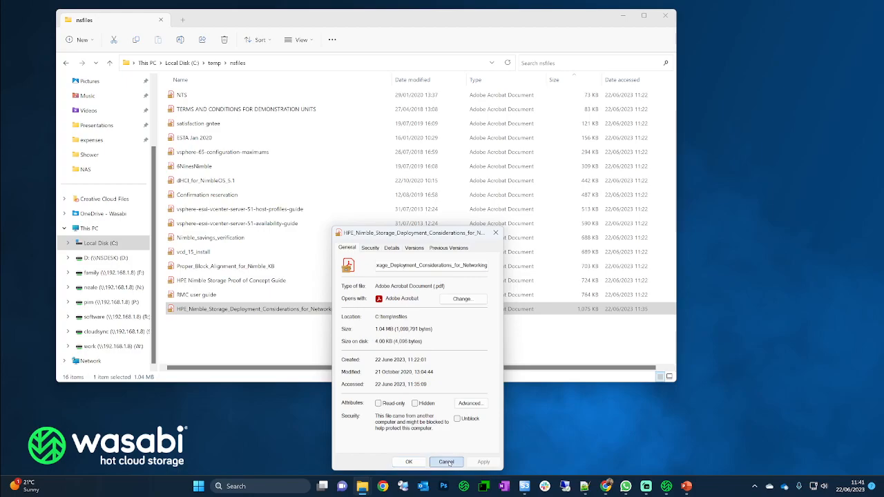
click(447, 462)
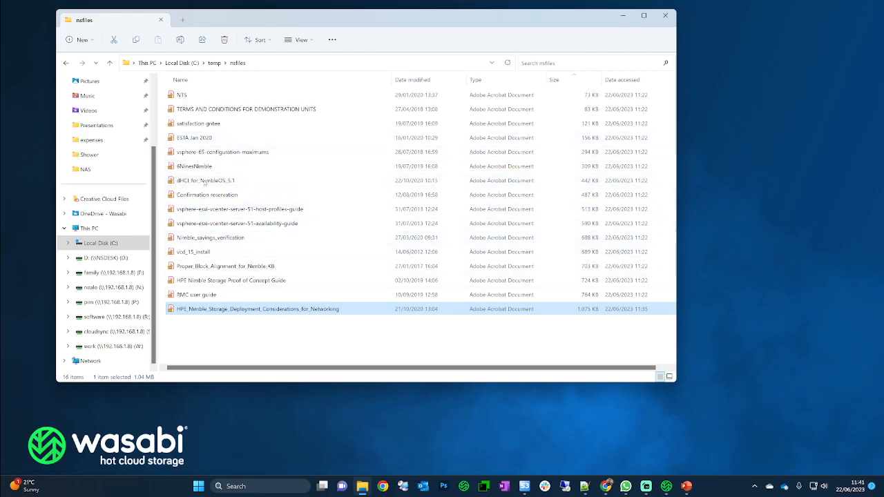
drag(273, 18, 235, 19)
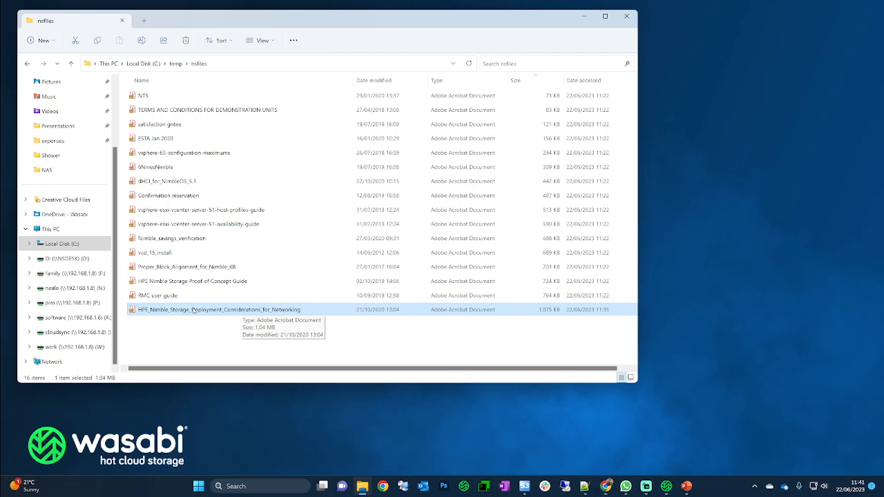
- Open the HPE Nimble Storage networking PDF in Acrobat Reader and scroll through its pages
double_click(194, 310)
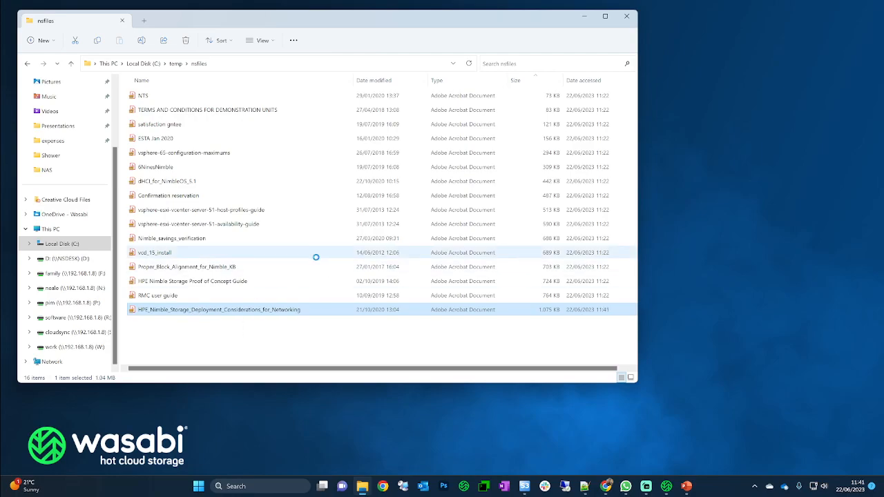
scroll(203, 191, down, 5)
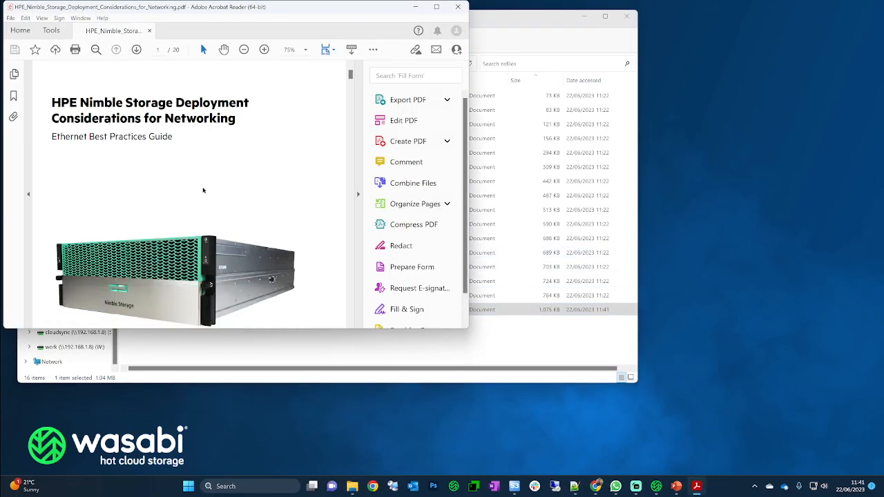
mouse_move(351, 81)
mouse_down()
mouse_move(357, 302)
mouse_move(352, 72)
mouse_up()
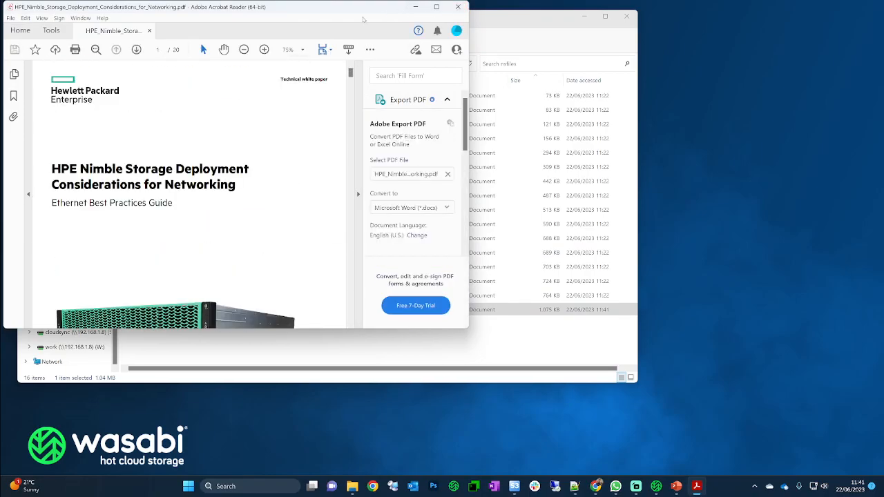
drag(363, 8, 571, 80)
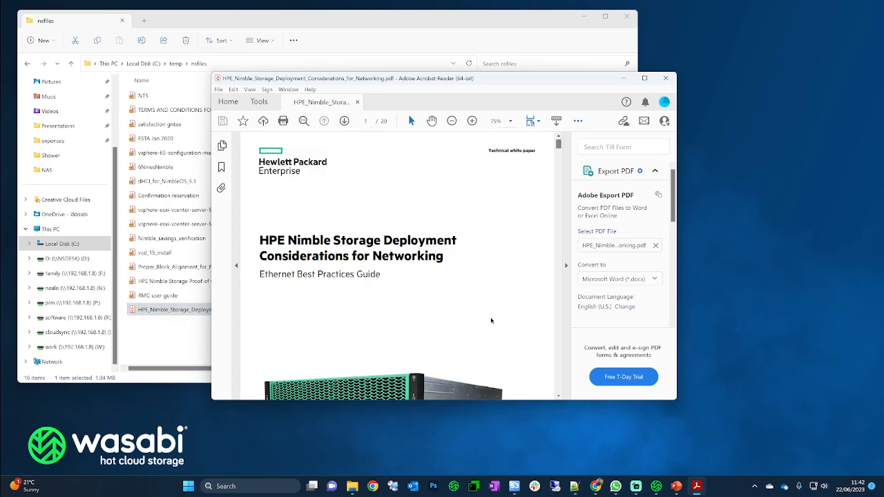
click(160, 337)
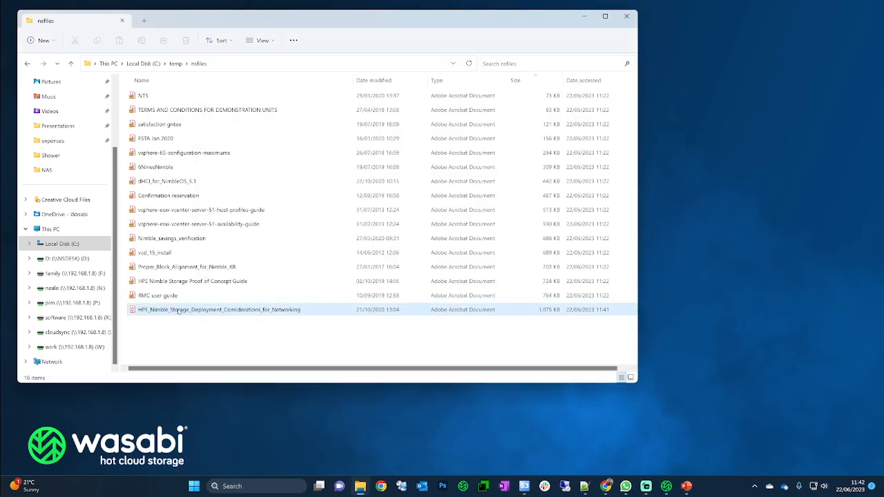
- Check the HPE networking PDF's properties showing 1.05 MB on disk, then bring up Wasabi Cloud NAS
right_click(181, 311)
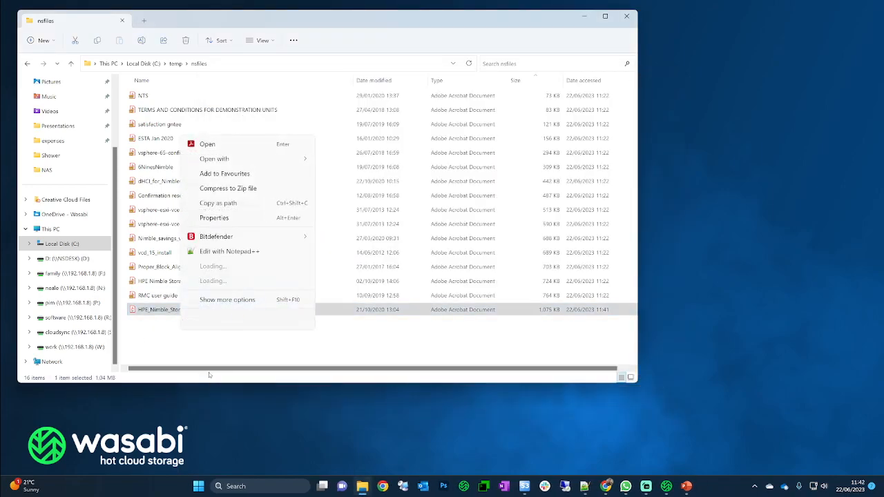
click(214, 300)
click(238, 284)
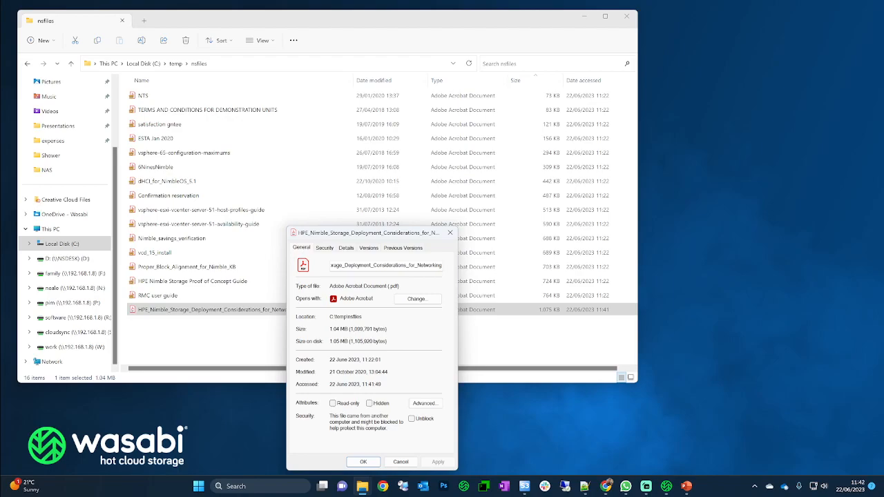
click(401, 462)
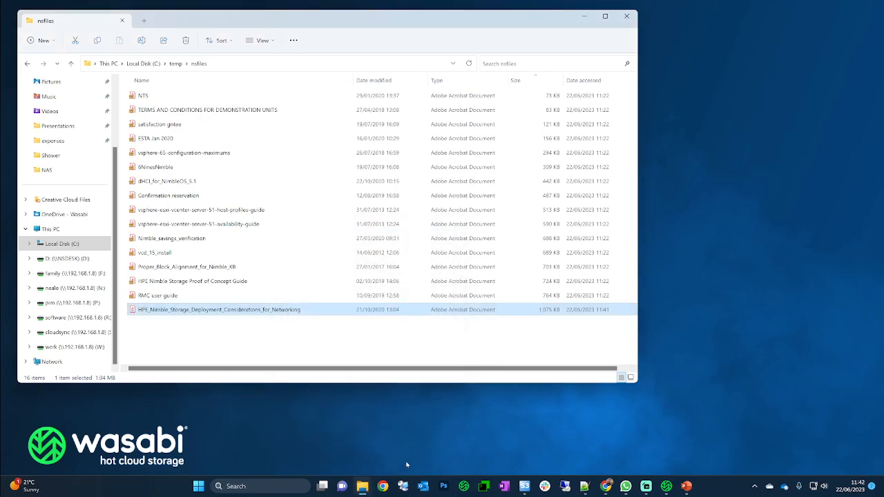
click(667, 486)
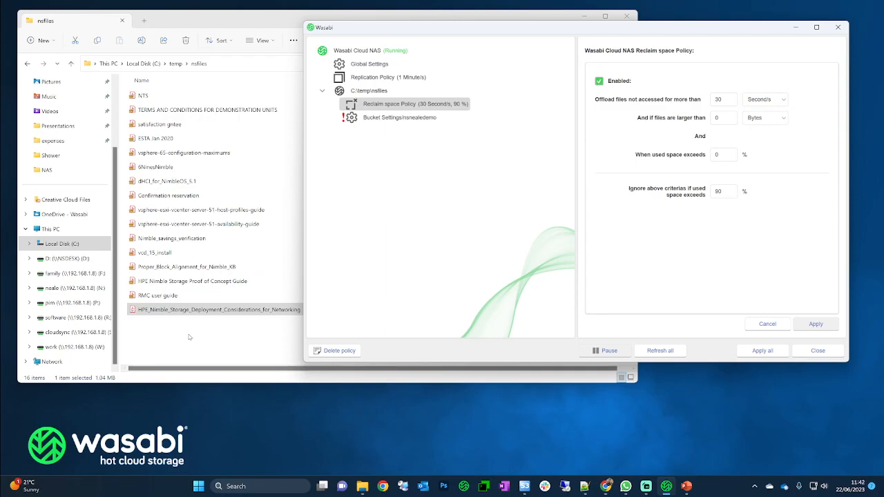
- Recheck the HPE networking PDF's properties, now only 4.00 KB on disk after being stubbed
click(231, 379)
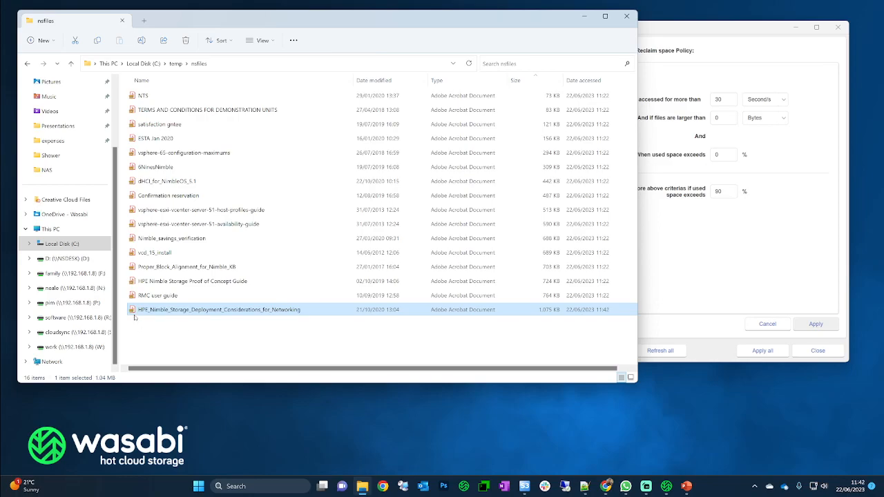
right_click(232, 311)
click(273, 298)
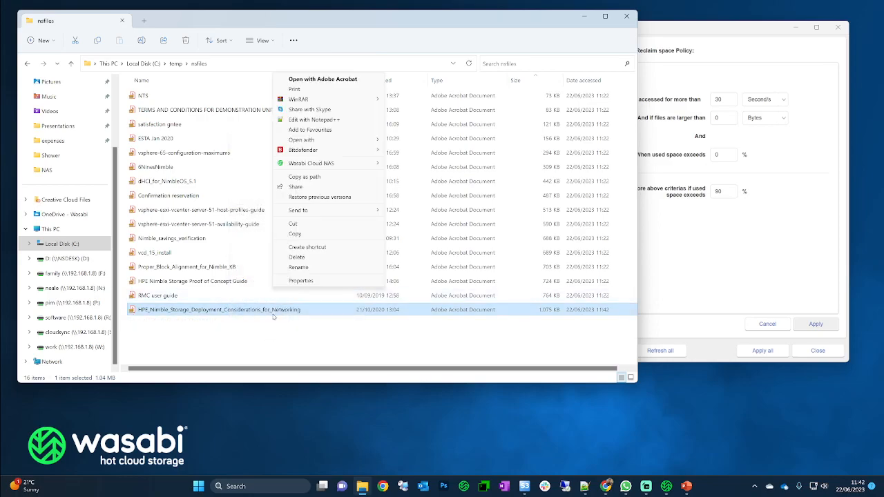
click(301, 280)
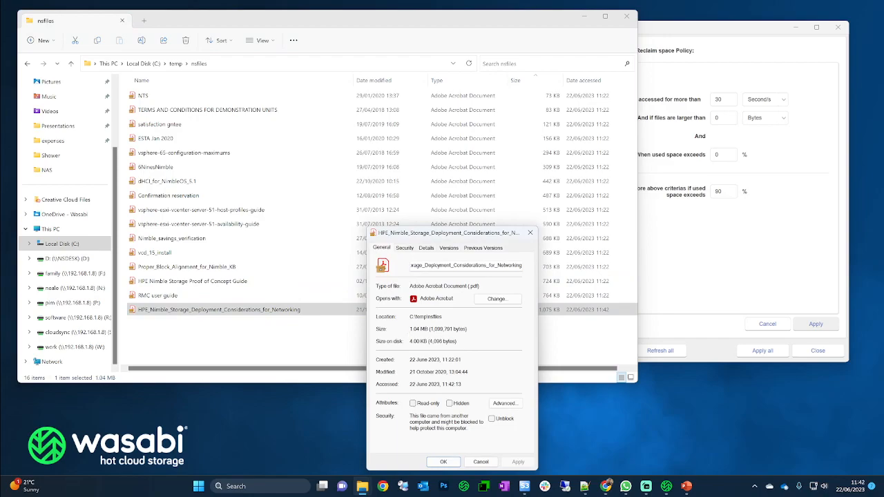
click(479, 462)
click(702, 354)
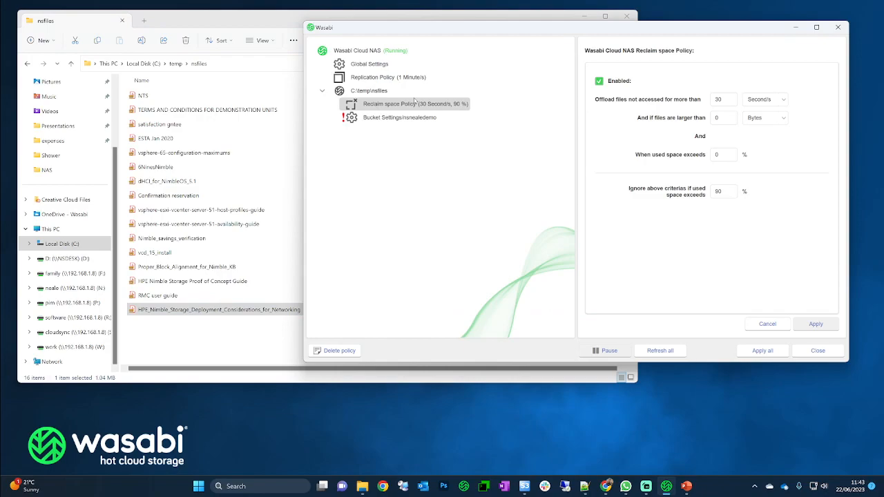
click(260, 20)
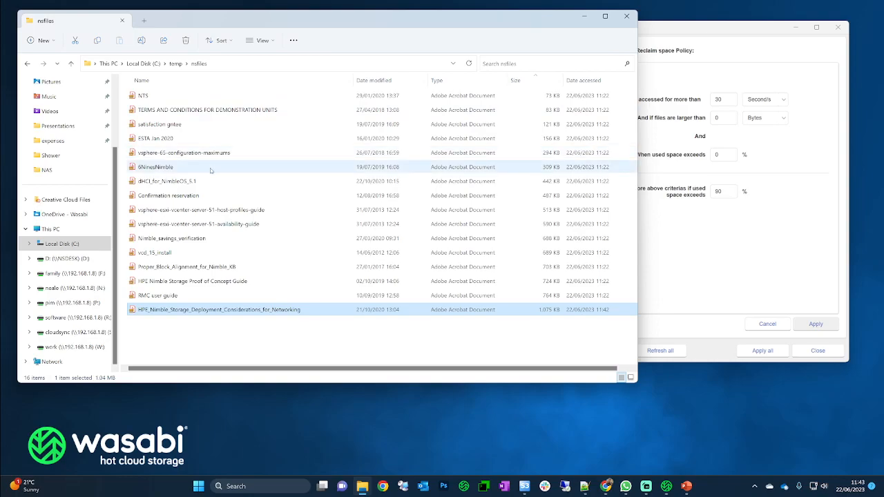